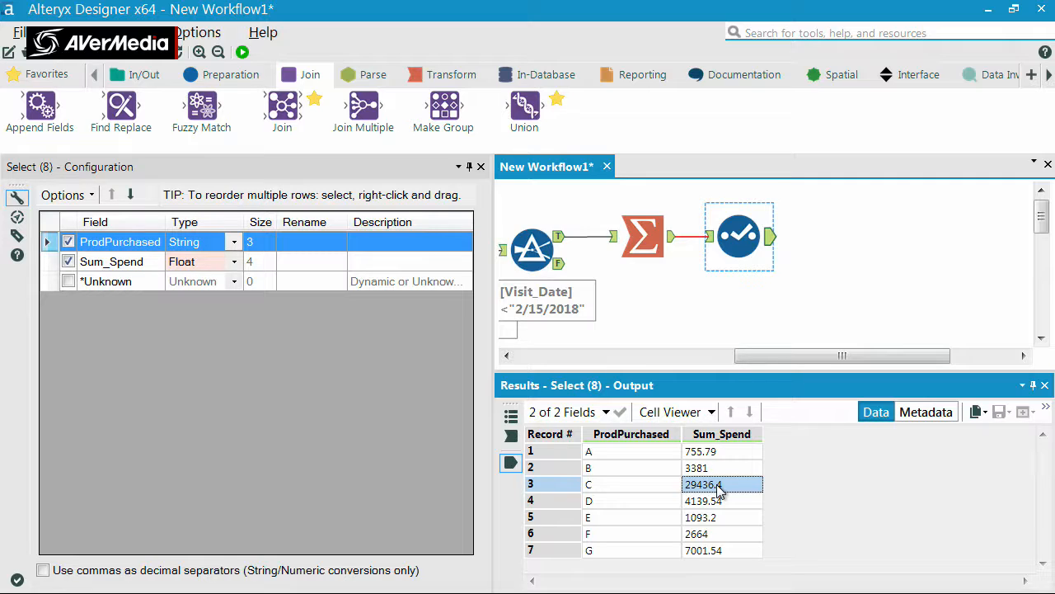
# Step: Add an Input Data tool below the WebPage_Data.csv input and connect it to WatchRatings.csv
pyautogui.click(689, 357)
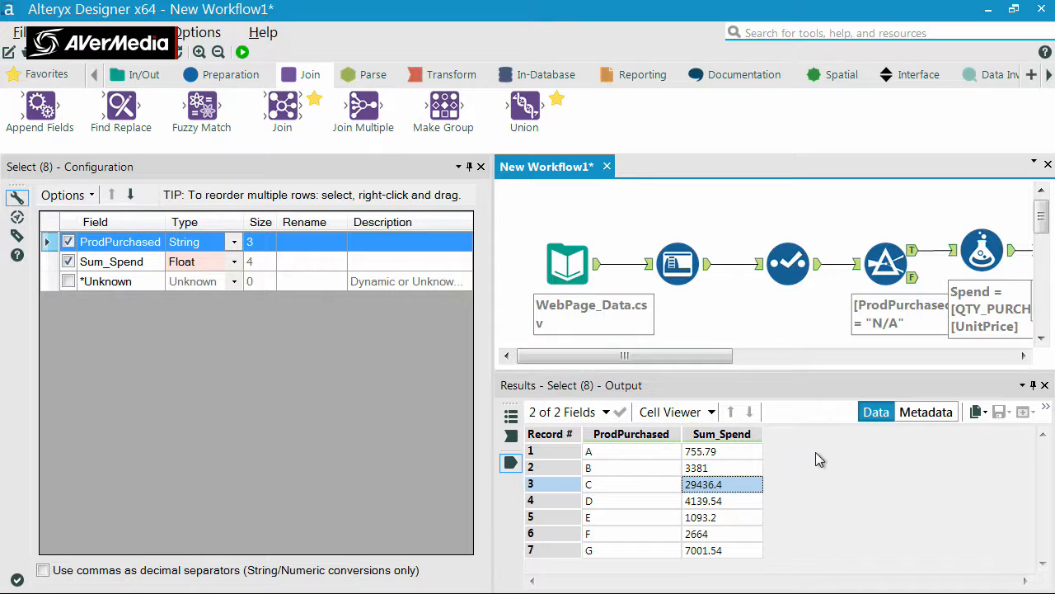
pyautogui.click(1042, 340)
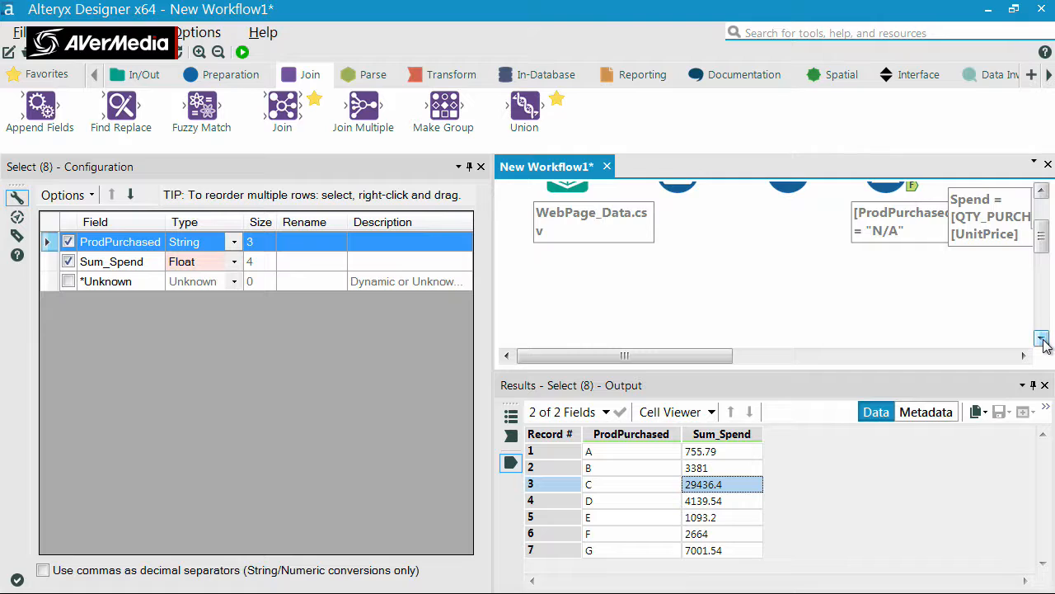
pyautogui.click(567, 288)
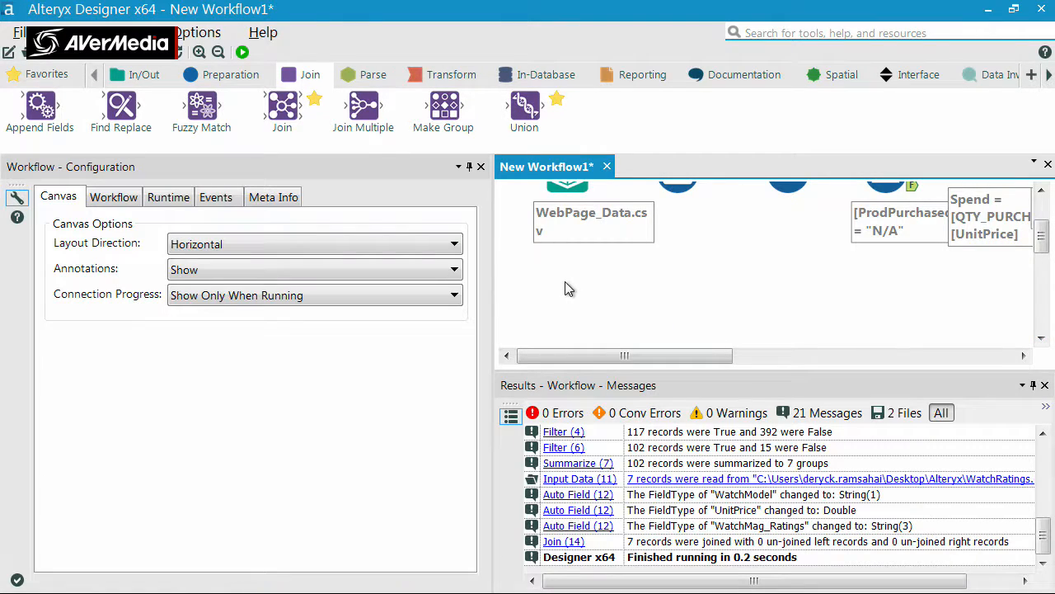
pyautogui.click(145, 82)
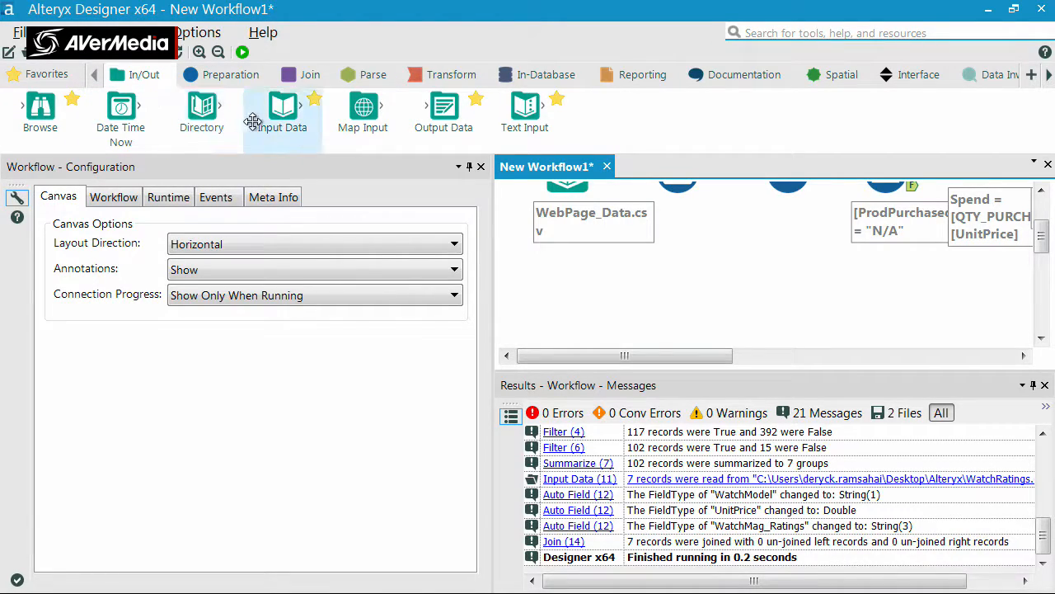
pyautogui.moveTo(278, 107); pyautogui.dragTo(558, 303)
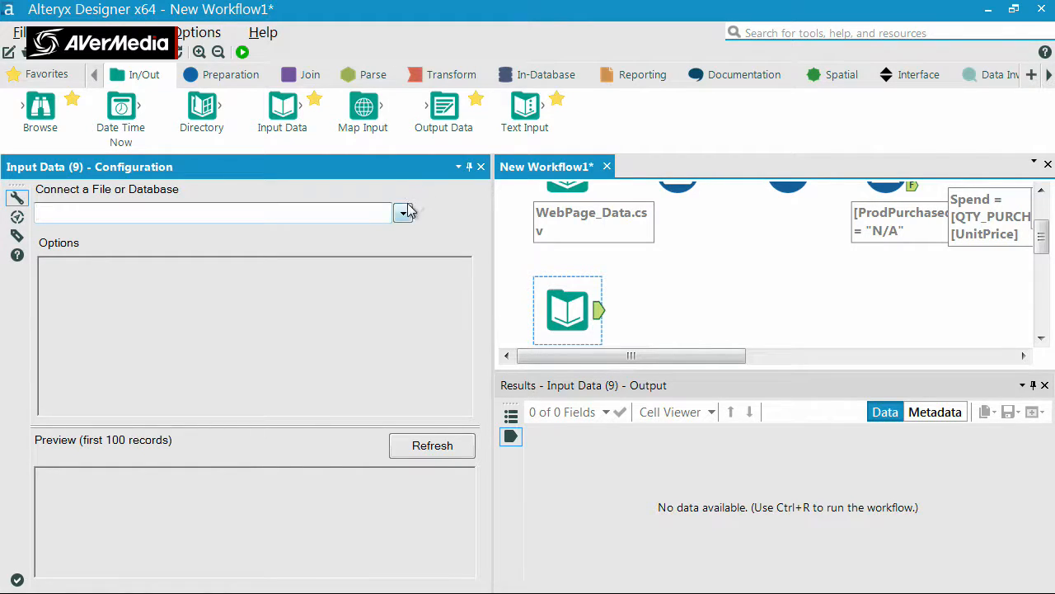
pyautogui.click(403, 213)
pyautogui.click(311, 236)
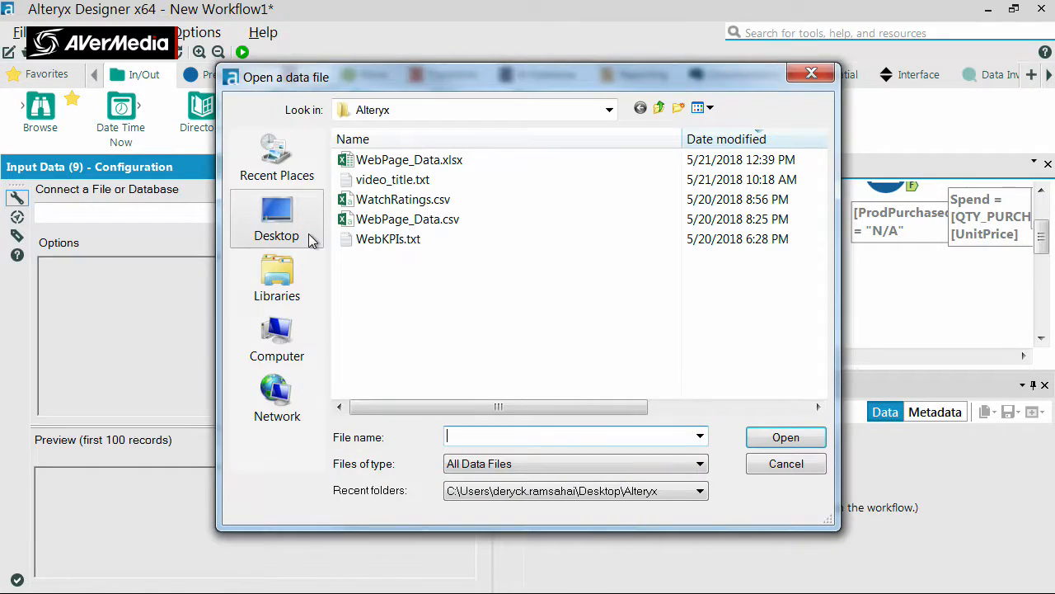
pyautogui.click(432, 205)
pyautogui.click(815, 446)
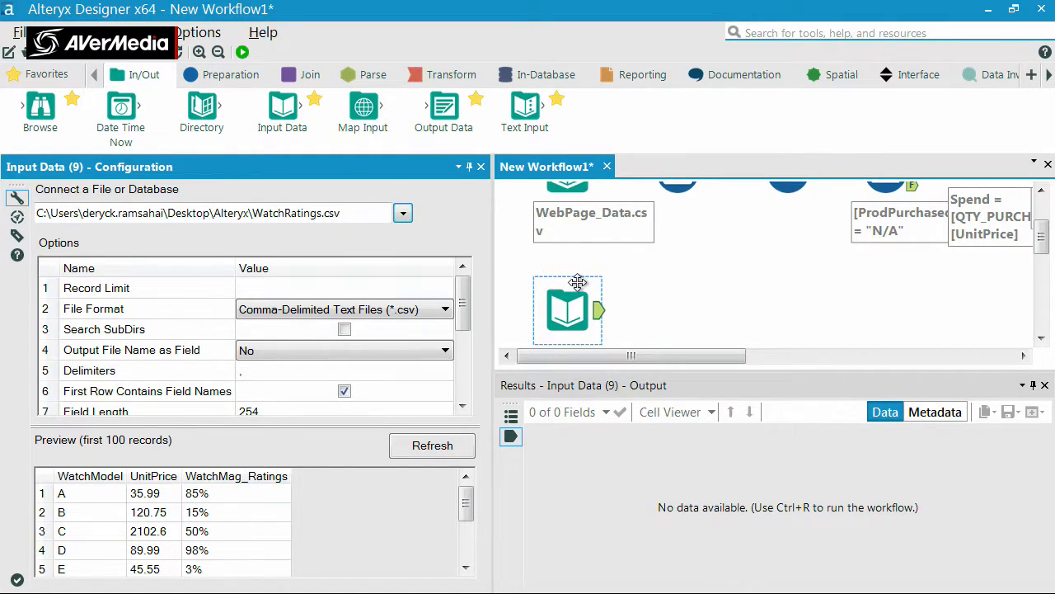
# Step: Chain an Auto Field tool and a Select tool after the WatchRatings.csv input, and run the workflow
pyautogui.click(206, 82)
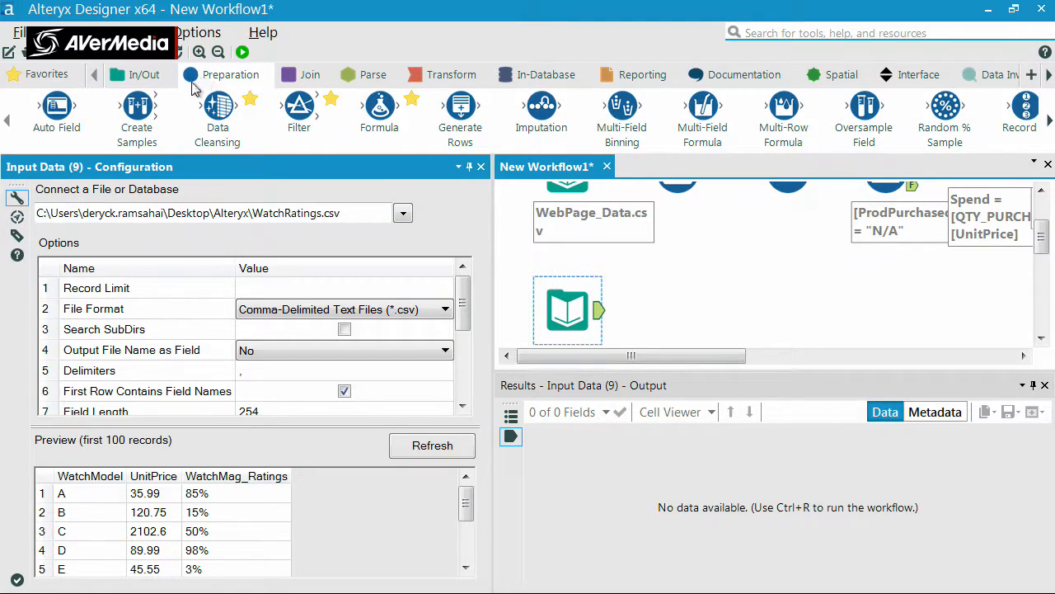
pyautogui.moveTo(56, 109); pyautogui.dragTo(665, 311)
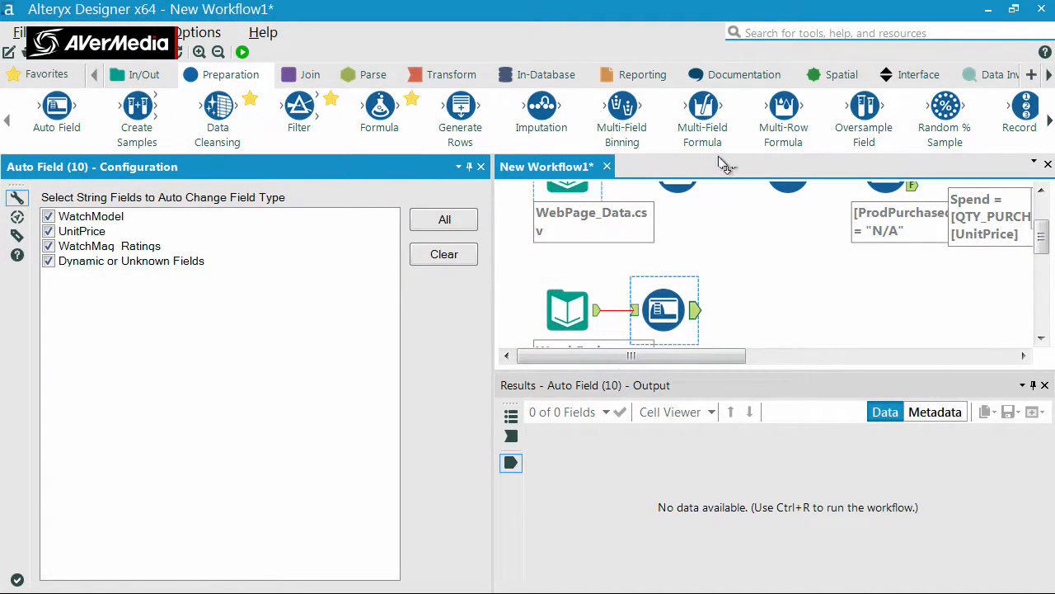
pyautogui.click(1052, 129)
pyautogui.moveTo(756, 103); pyautogui.dragTo(768, 307)
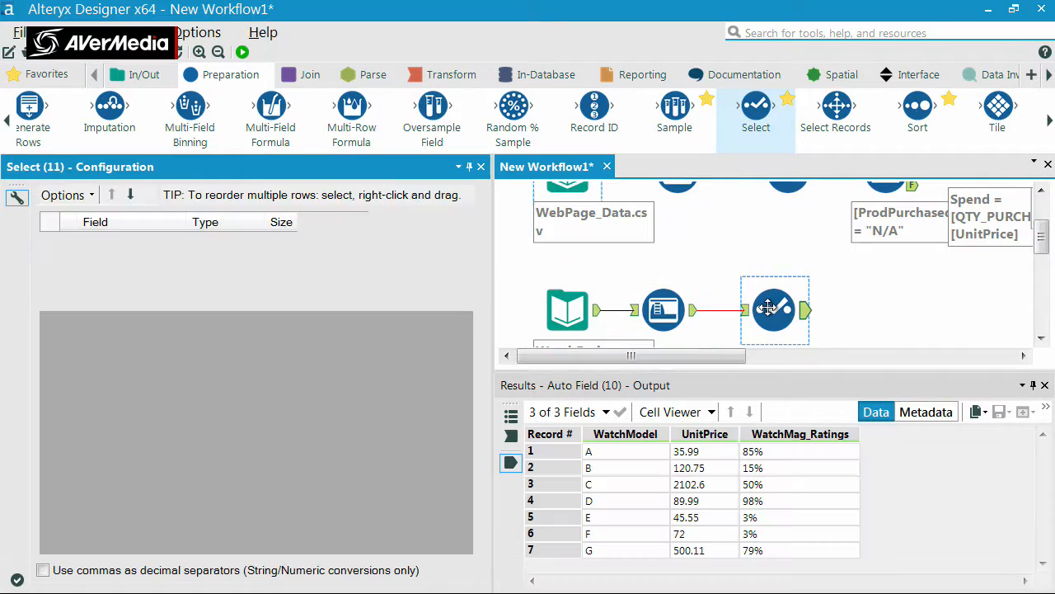
pyautogui.click(243, 49)
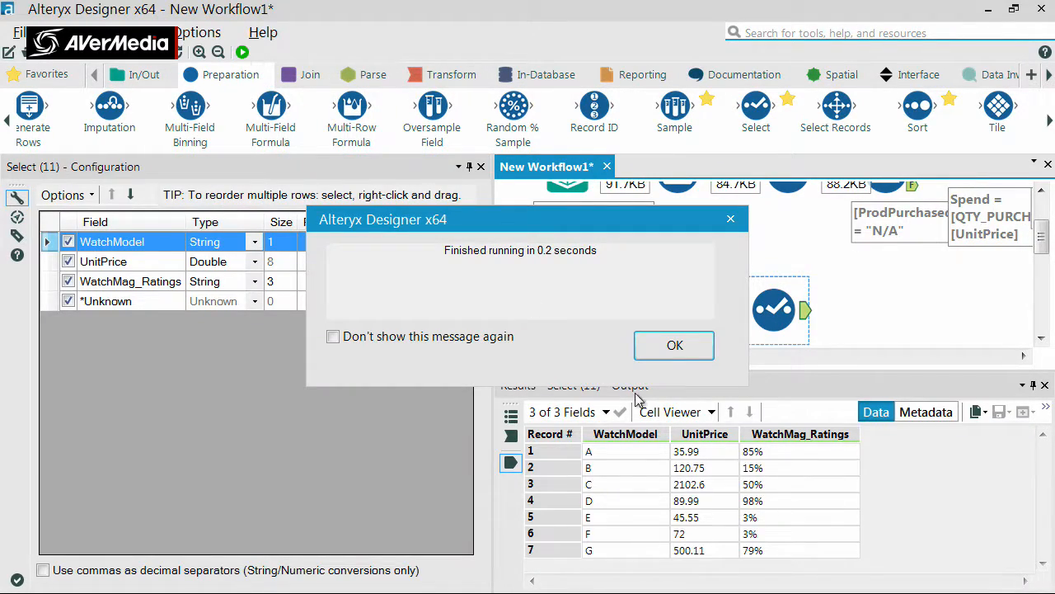
pyautogui.click(693, 348)
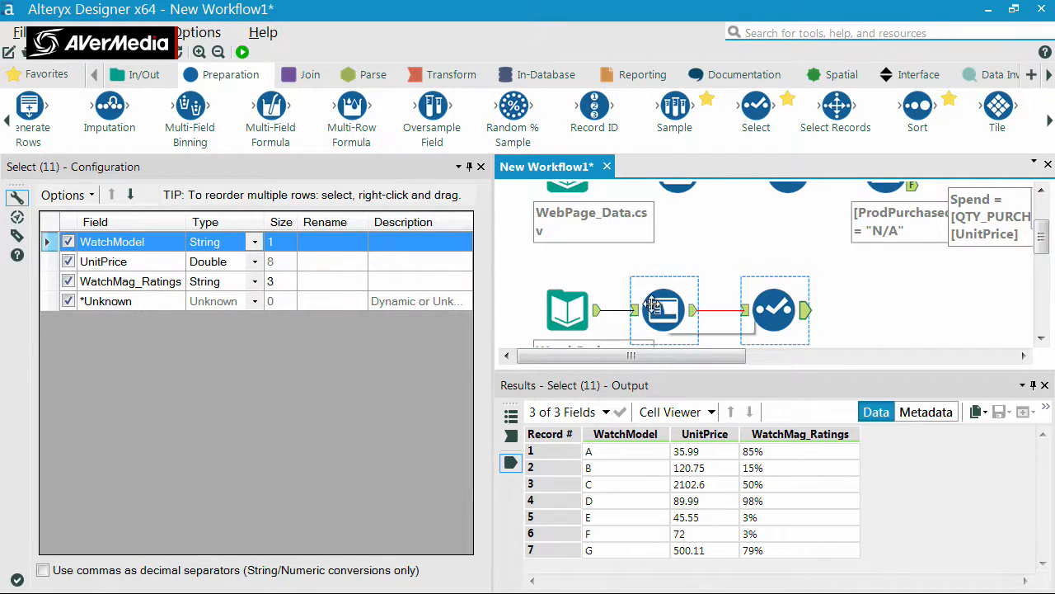
# Step: Exclude UnitPrice from the WatchRatings Auto Field tool, rerun the workflow and inspect the Select tool's output
pyautogui.click(599, 308)
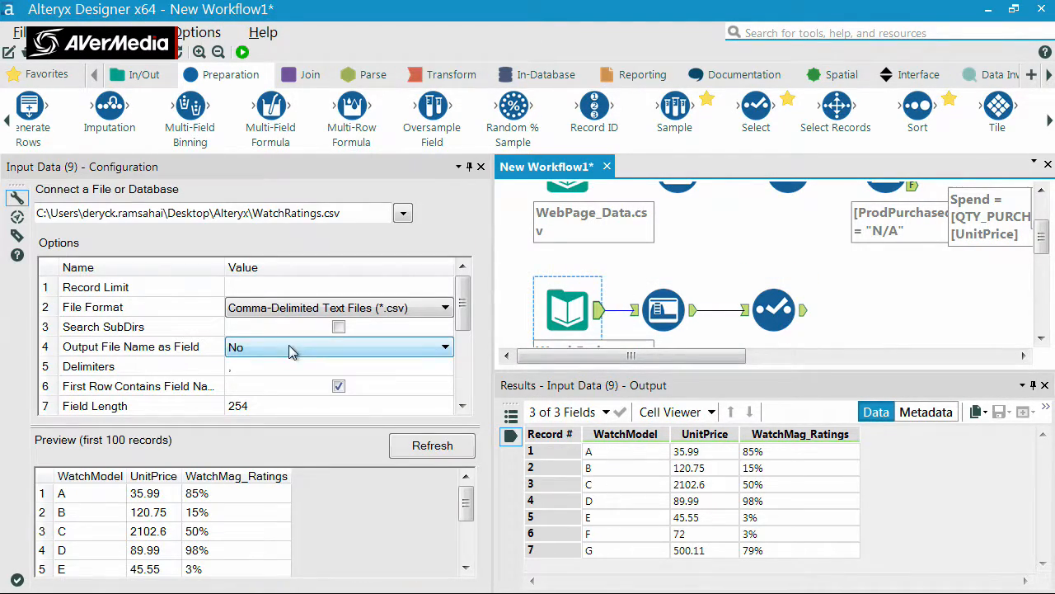
pyautogui.click(695, 317)
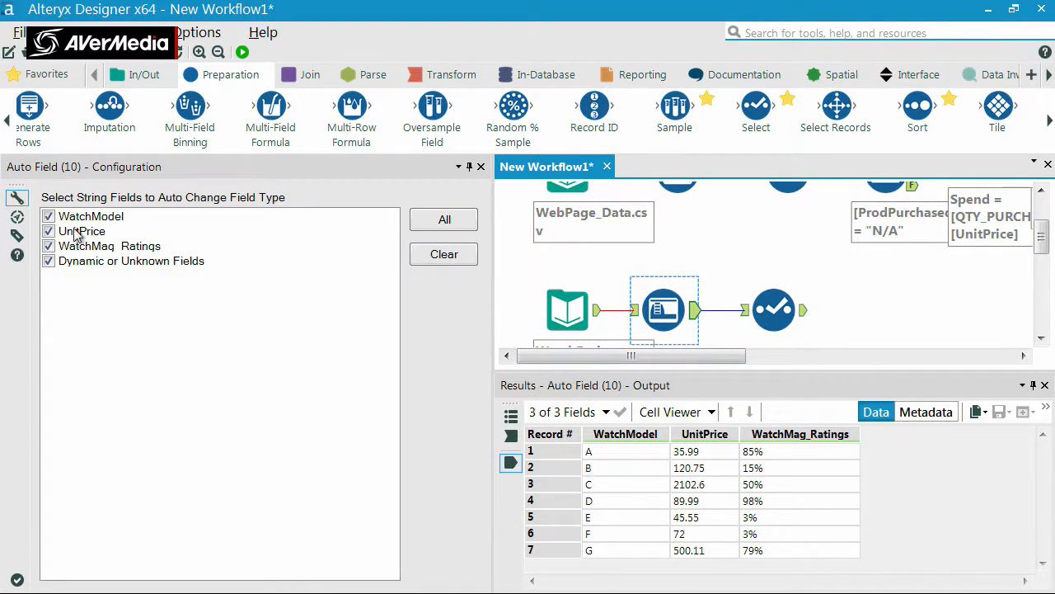
pyautogui.click(49, 231)
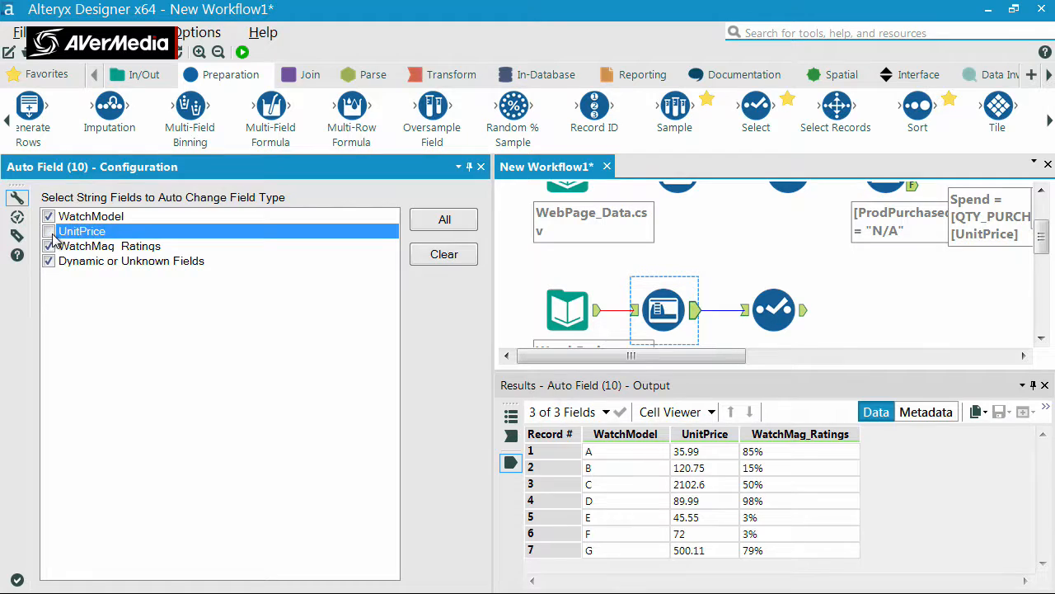
pyautogui.click(243, 52)
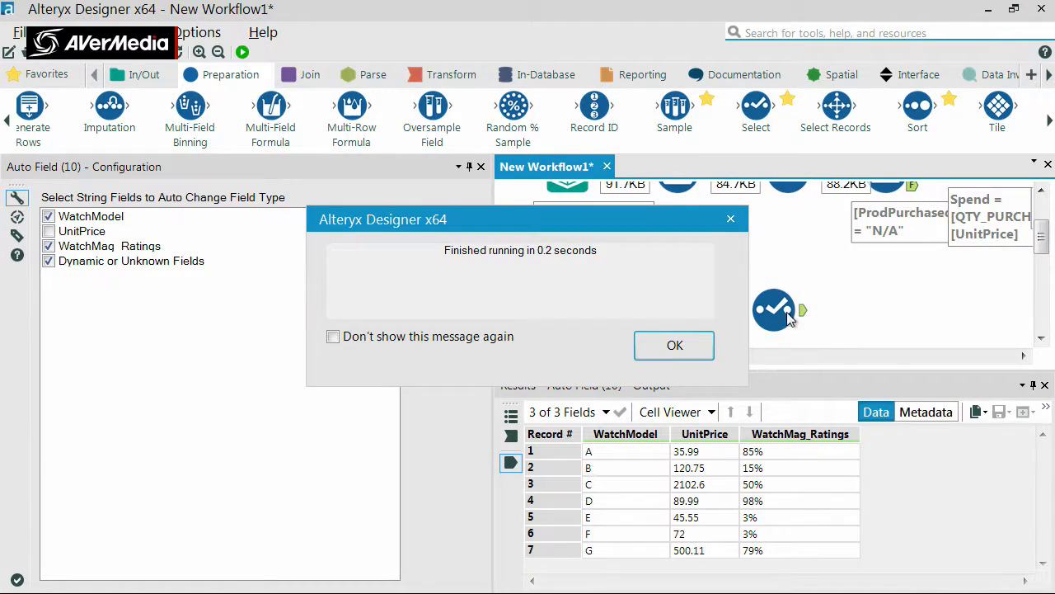
pyautogui.click(669, 346)
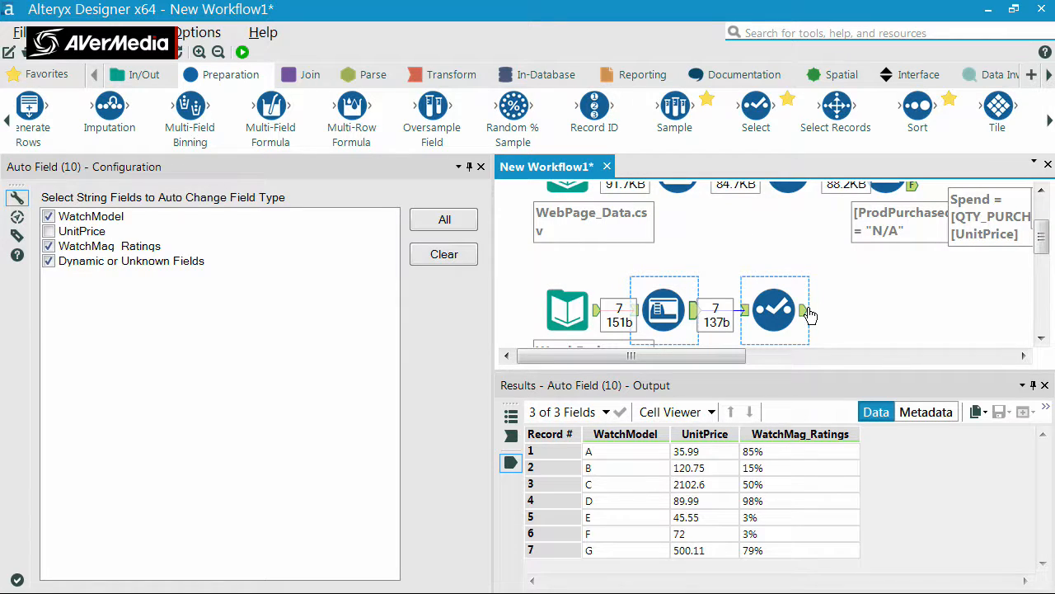
pyautogui.click(805, 312)
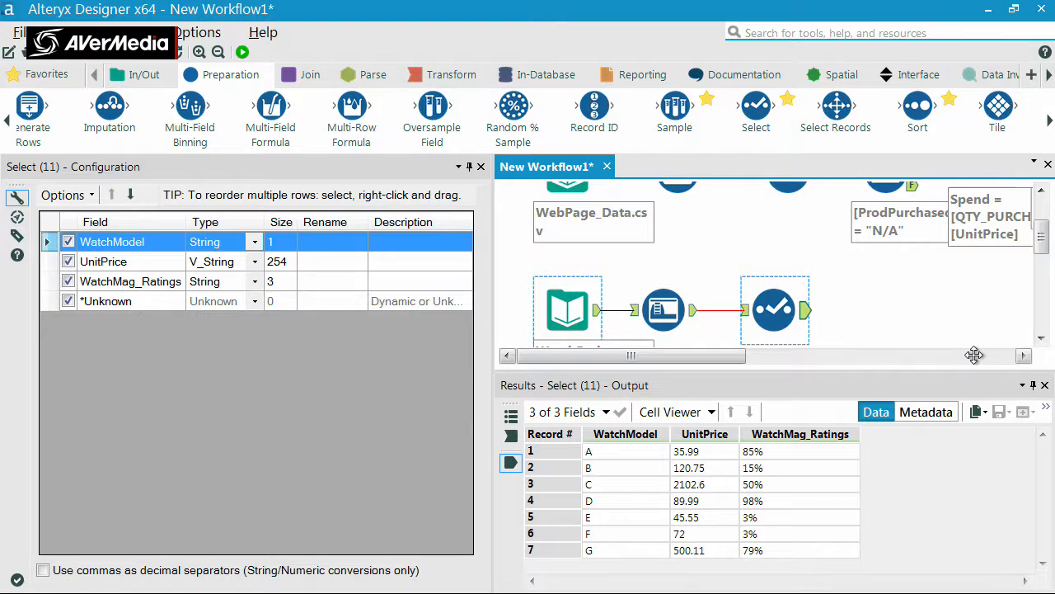
# Step: Enlarge the canvas area and move the Summarize tool and the Select tool after it below the main workflow row
pyautogui.click(1022, 357)
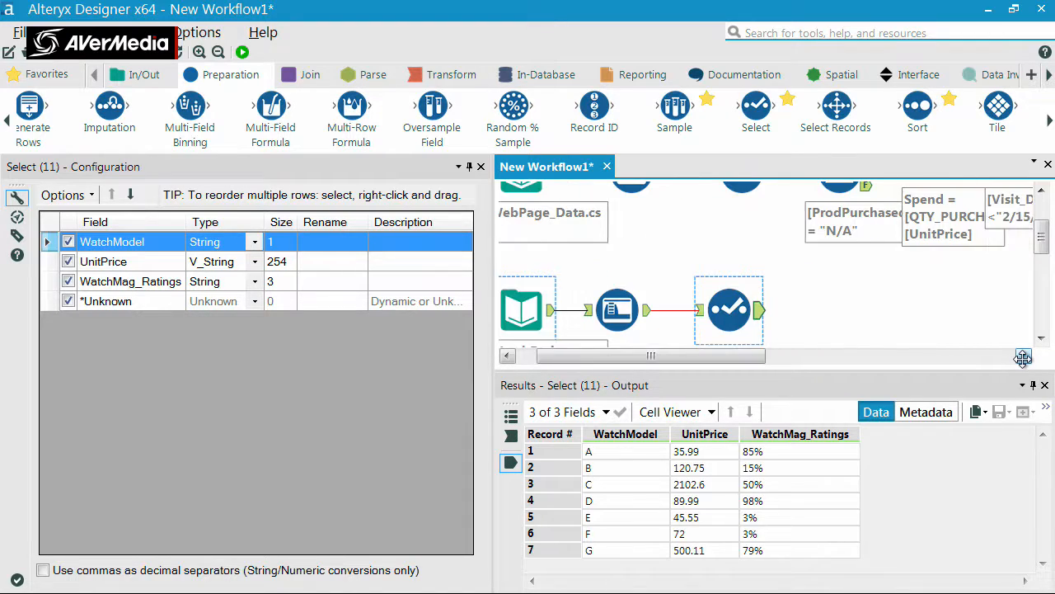
pyautogui.click(1022, 357)
pyautogui.click(1022, 357)
pyautogui.click(1022, 357)
pyautogui.click(1022, 357)
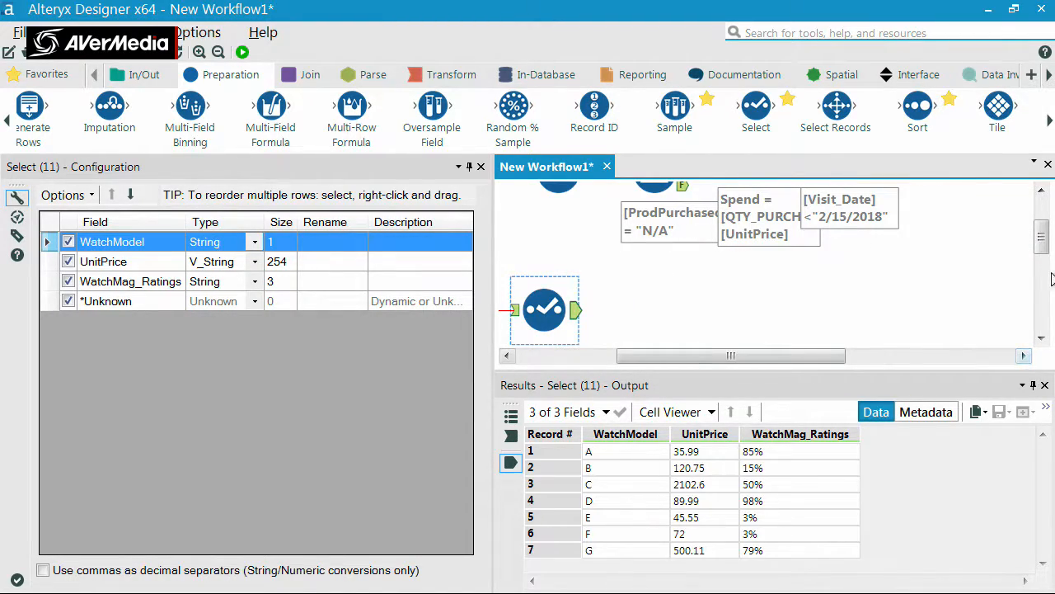
pyautogui.moveTo(1043, 229); pyautogui.dragTo(1043, 219)
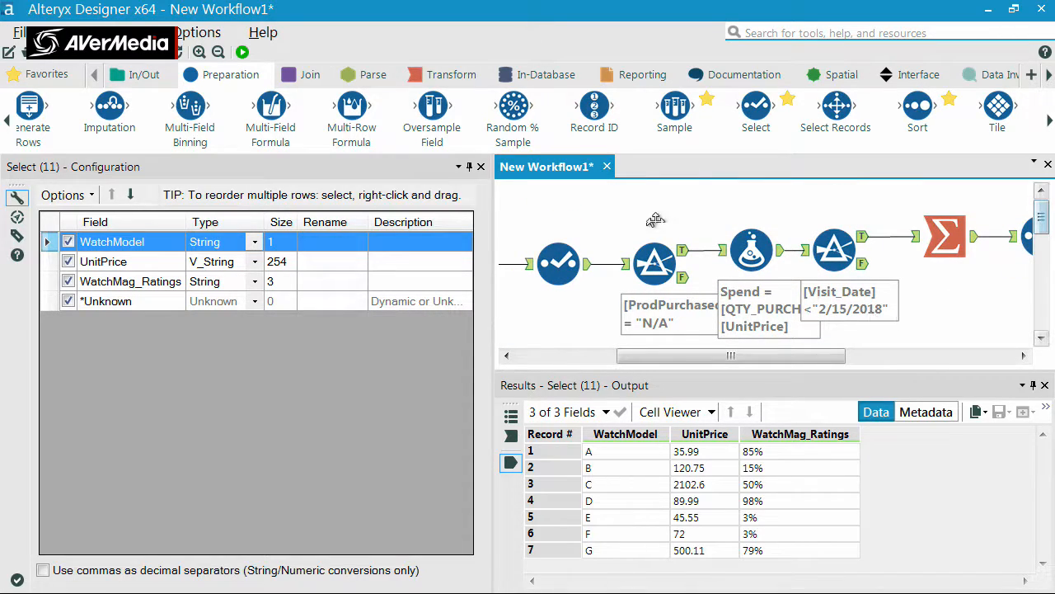
pyautogui.click(293, 77)
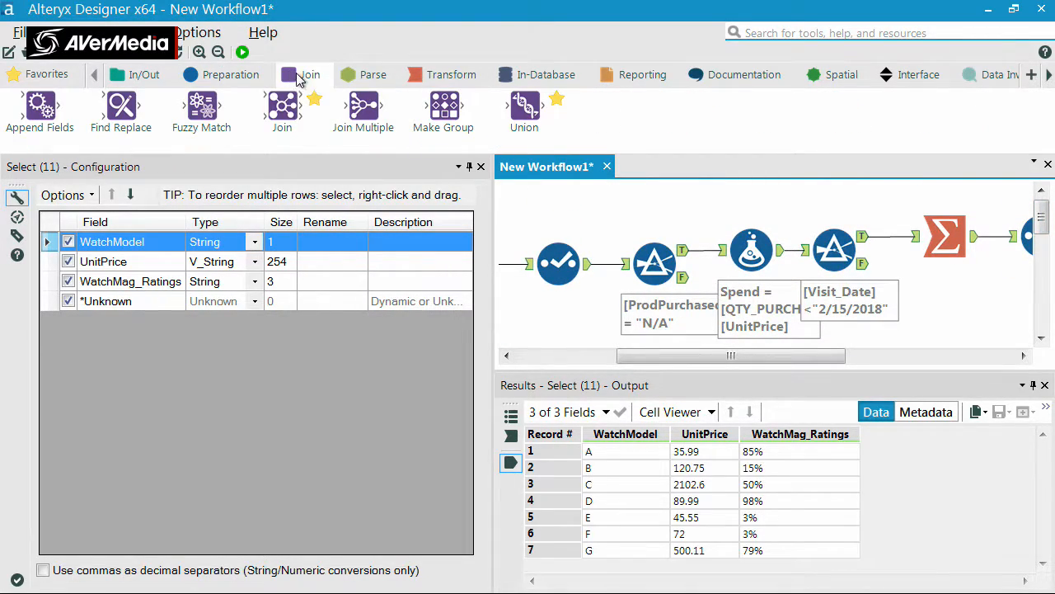
pyautogui.moveTo(859, 373); pyautogui.dragTo(849, 437)
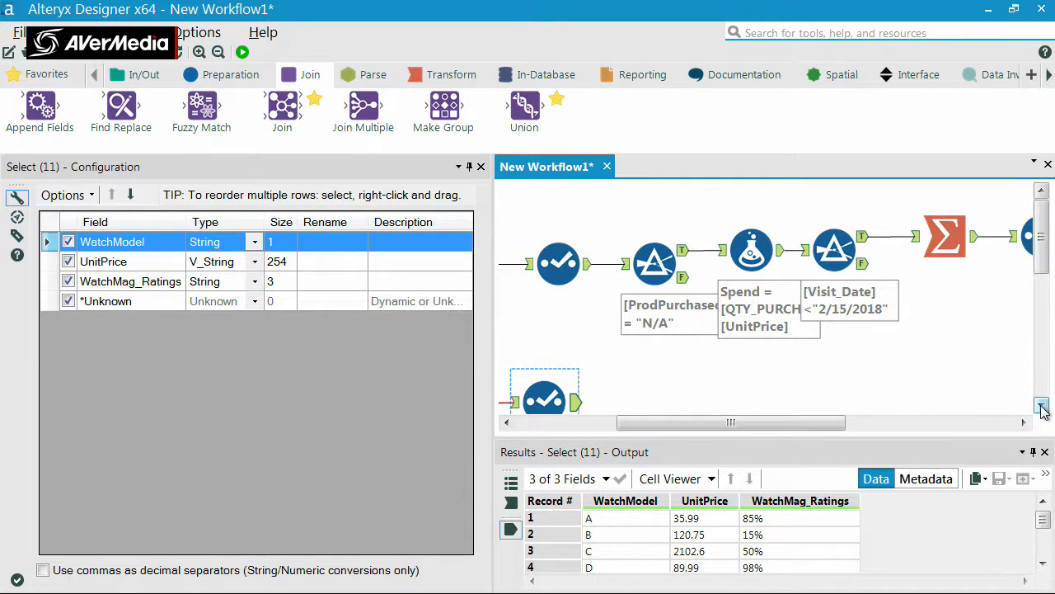
pyautogui.click(1024, 422)
pyautogui.click(937, 262)
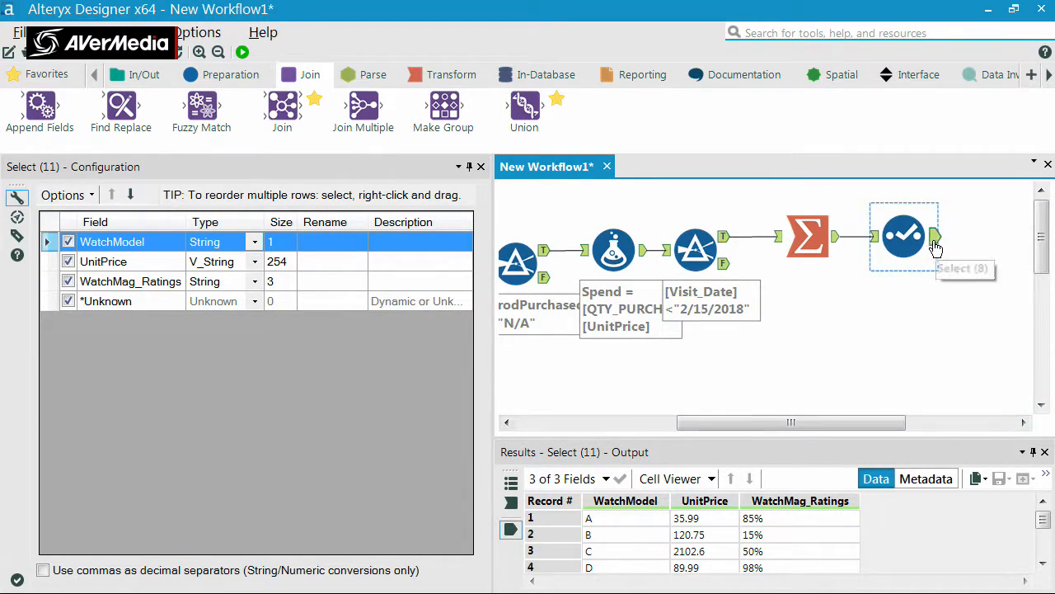
pyautogui.click(787, 241)
pyautogui.moveTo(788, 241); pyautogui.dragTo(623, 389)
pyautogui.moveTo(904, 237); pyautogui.dragTo(767, 388)
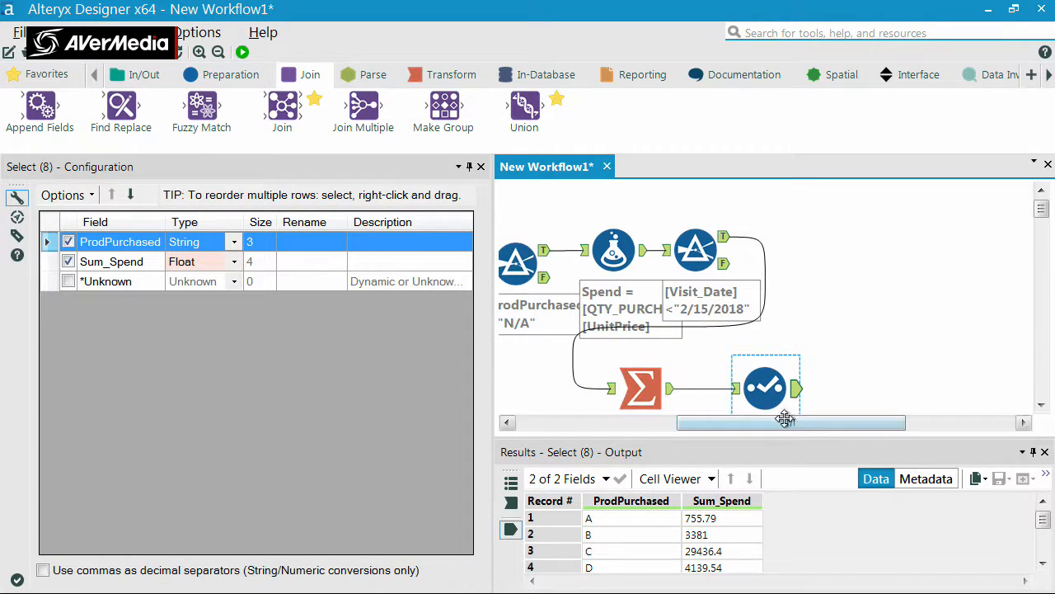
# Step: Add a Join tool below the Summarize tool, feeding its left input from the spend Select and its right input from the WatchRatings Select
pyautogui.click(1042, 405)
pyautogui.click(1043, 405)
pyautogui.click(1042, 405)
pyautogui.moveTo(842, 425); pyautogui.dragTo(770, 421)
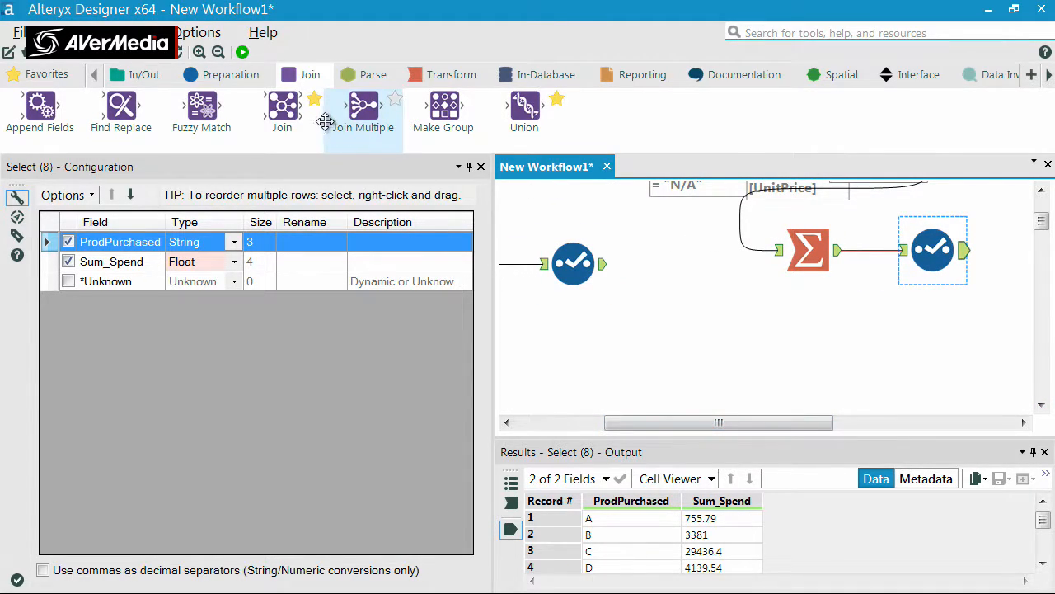
pyautogui.moveTo(282, 111); pyautogui.dragTo(822, 362)
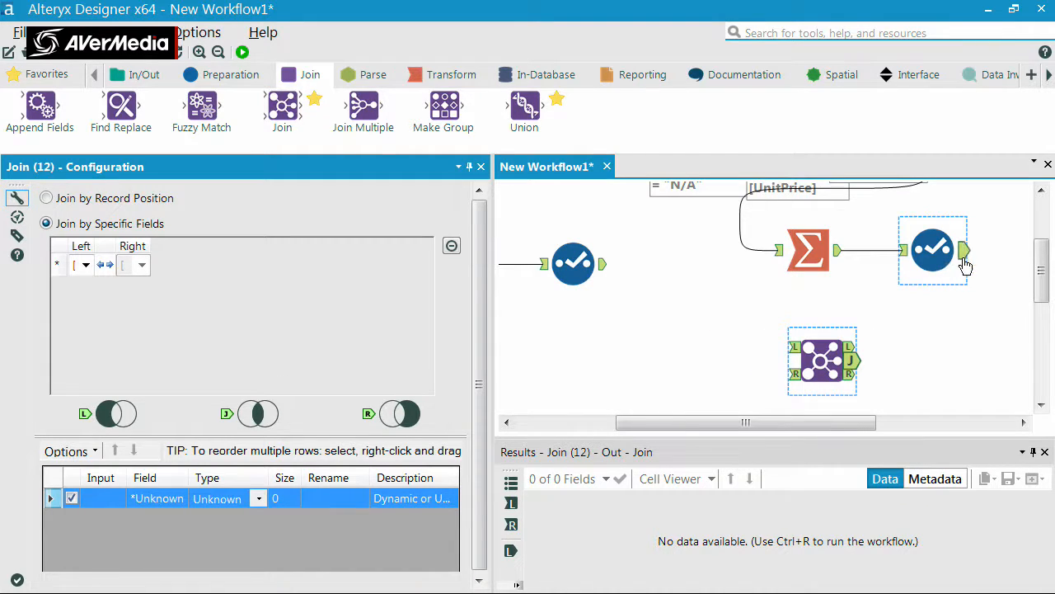
pyautogui.moveTo(962, 250); pyautogui.dragTo(793, 348)
pyautogui.moveTo(604, 263); pyautogui.dragTo(793, 377)
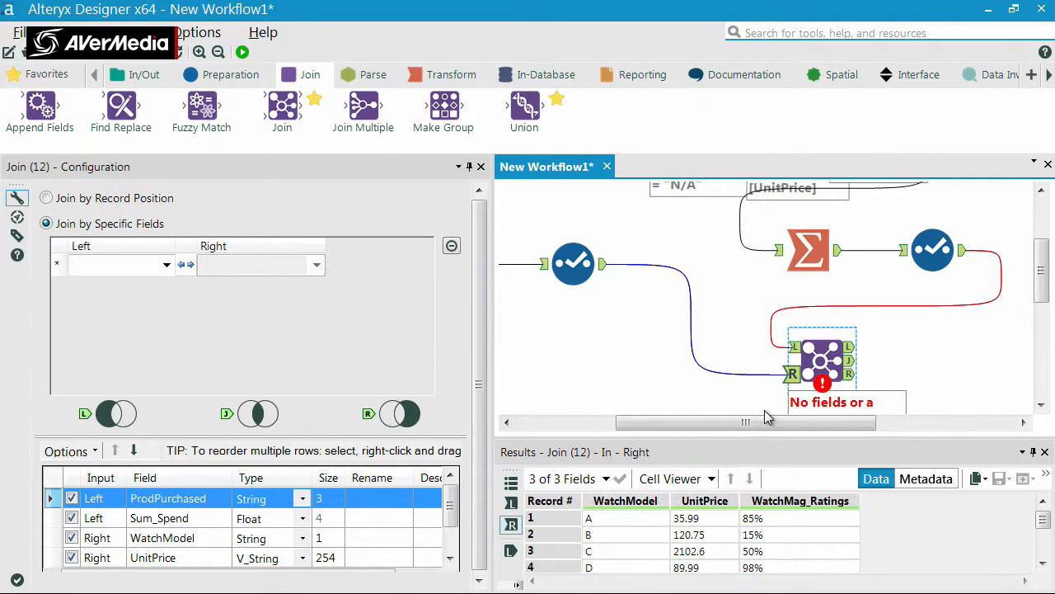
# Step: Inspect the input and output data of the Select tool that follows the Summarize tool
pyautogui.moveTo(866, 422); pyautogui.dragTo(898, 424)
pyautogui.click(1041, 404)
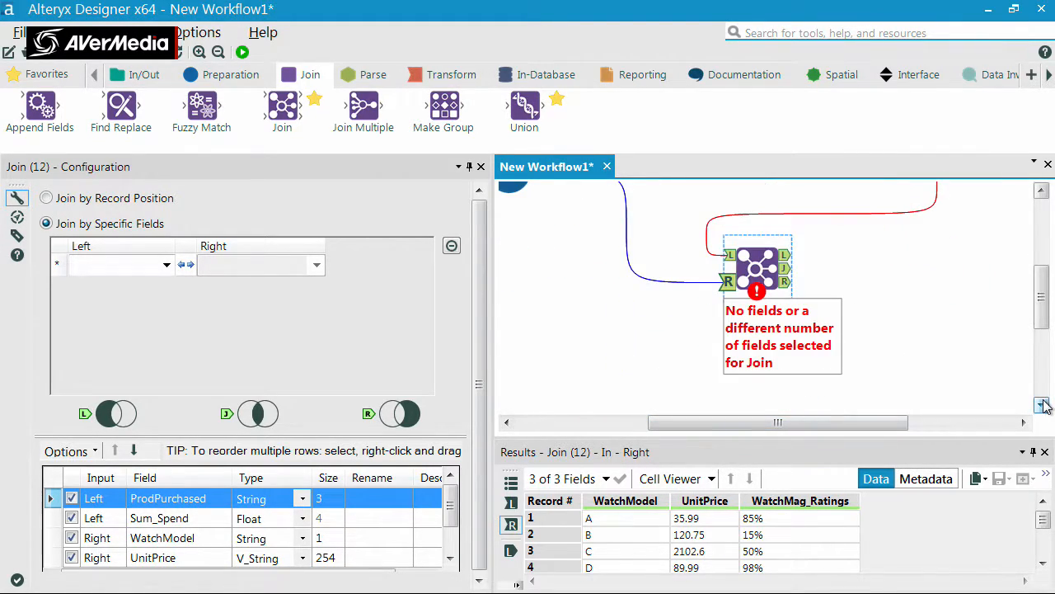
pyautogui.moveTo(1041, 323); pyautogui.dragTo(1042, 307)
pyautogui.click(862, 215)
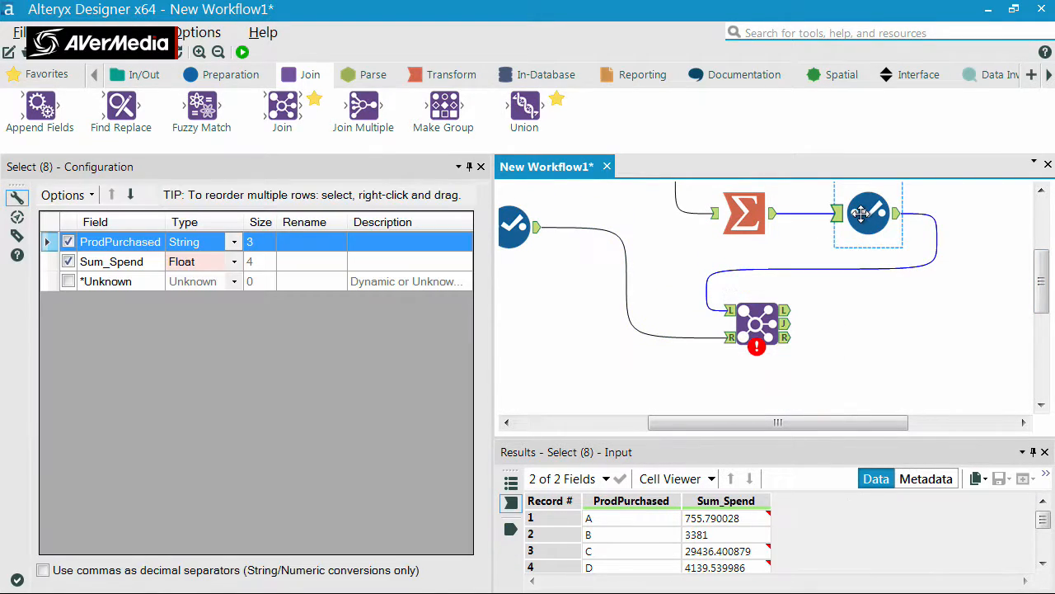
pyautogui.click(898, 217)
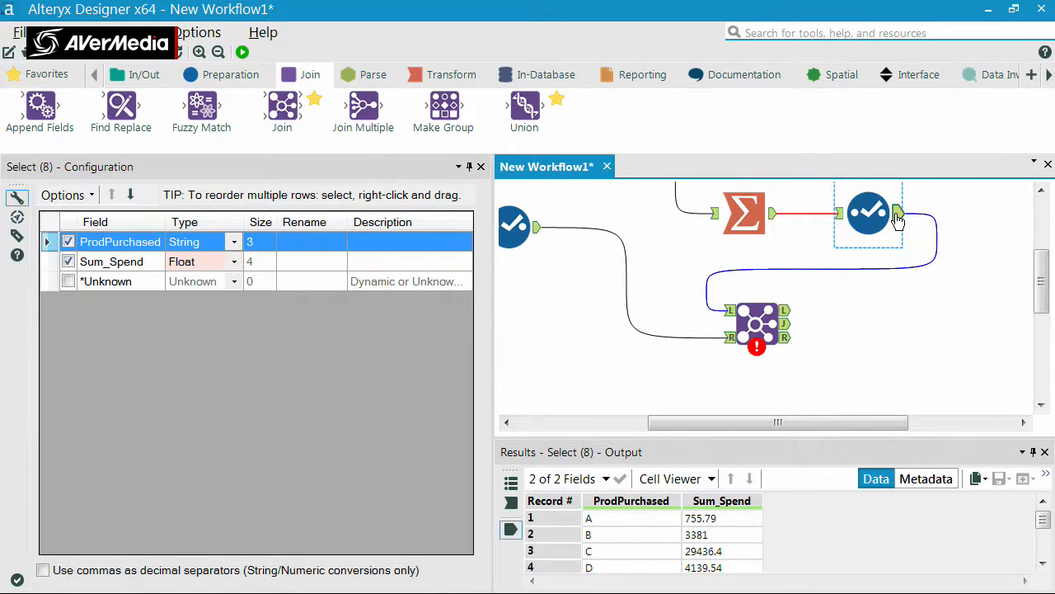
# Step: Configure the Join tool to match the left ProdPurchased field with the right WatchModel field
pyautogui.click(765, 334)
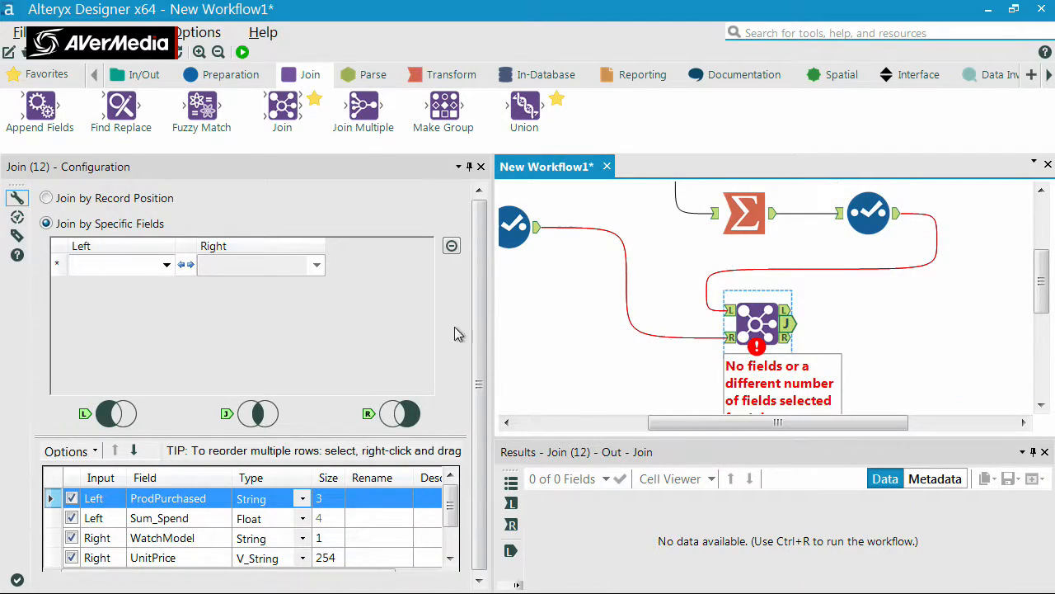
pyautogui.click(165, 264)
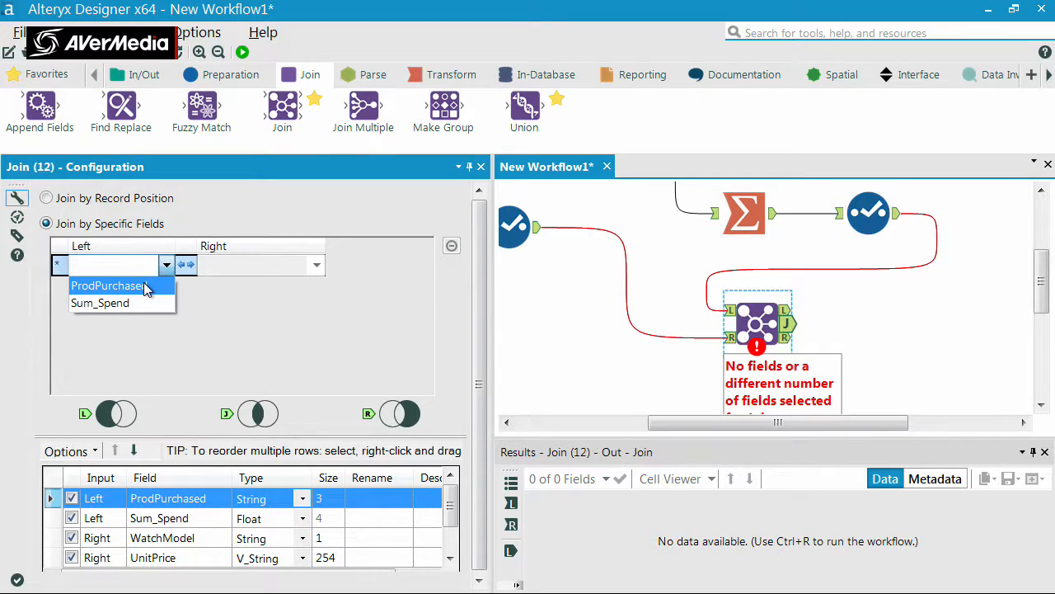
pyautogui.click(145, 286)
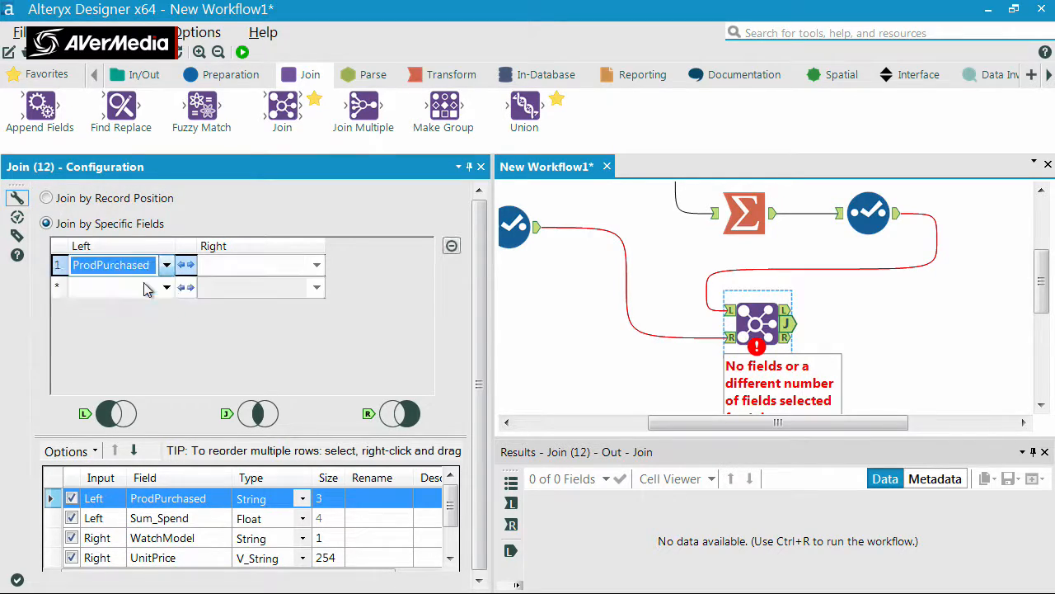
pyautogui.click(317, 265)
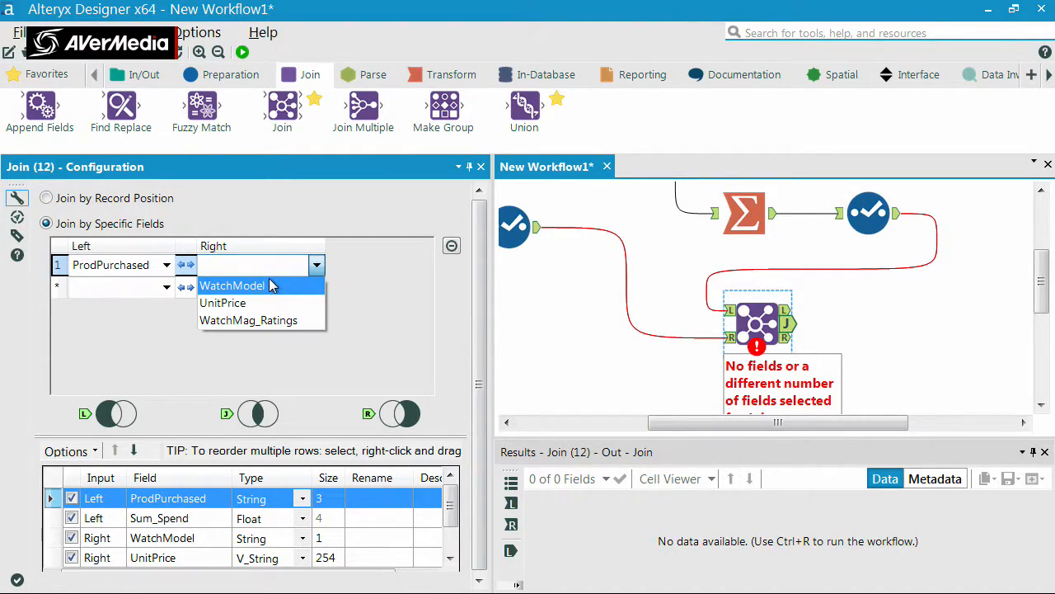
pyautogui.click(284, 285)
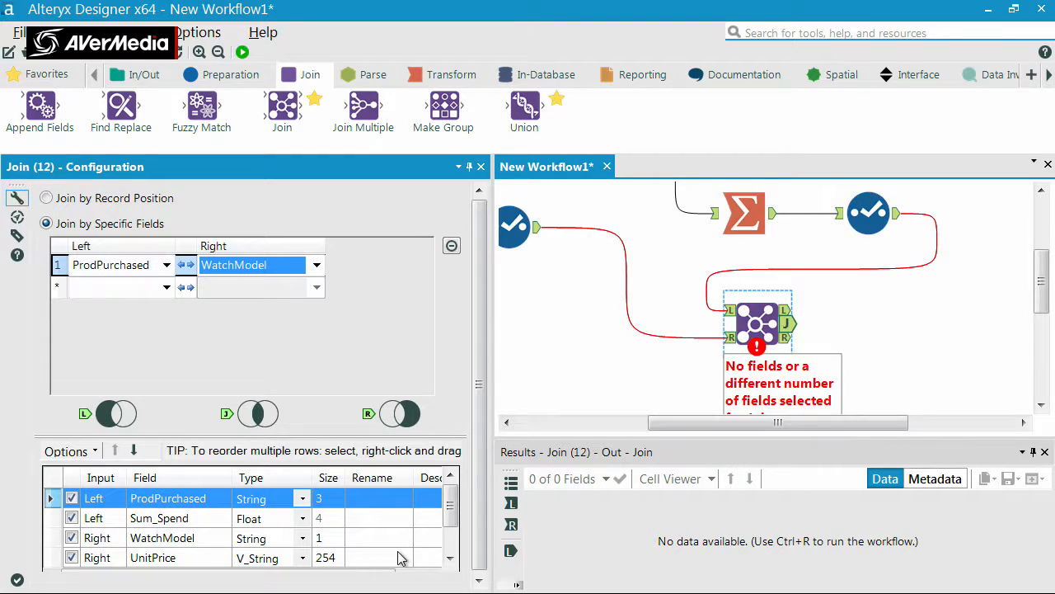
# Step: Exclude the right input's UnitPrice field from the Join output and run the workflow
pyautogui.click(450, 558)
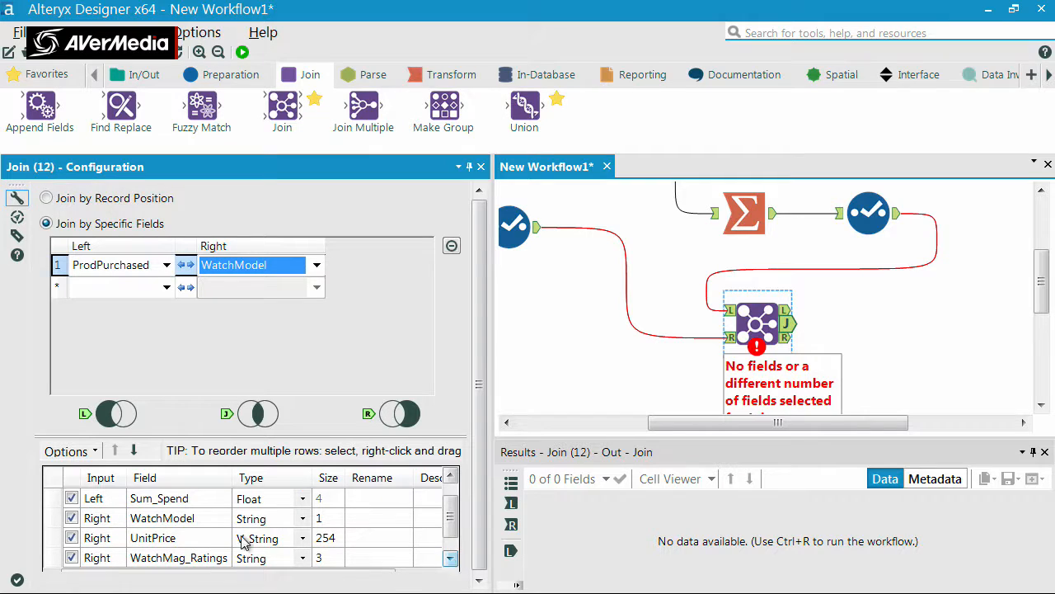
pyautogui.click(72, 538)
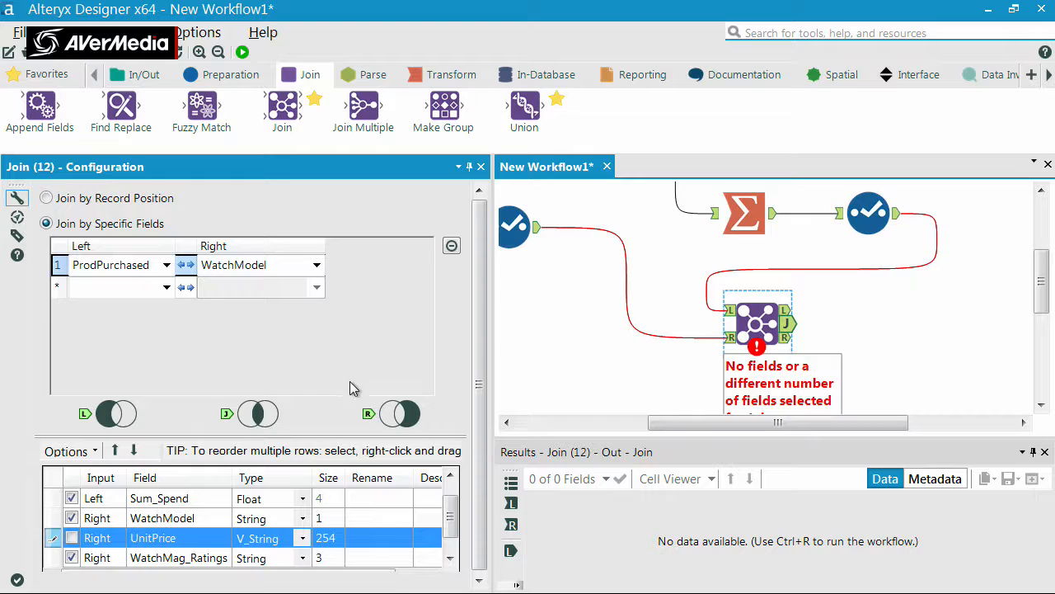
pyautogui.click(450, 480)
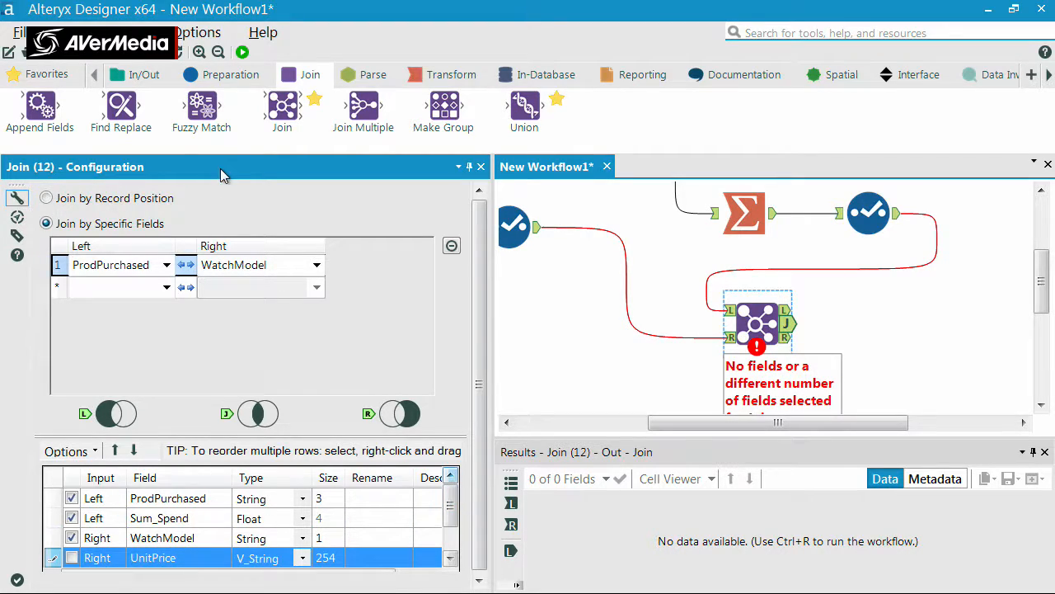
pyautogui.click(244, 51)
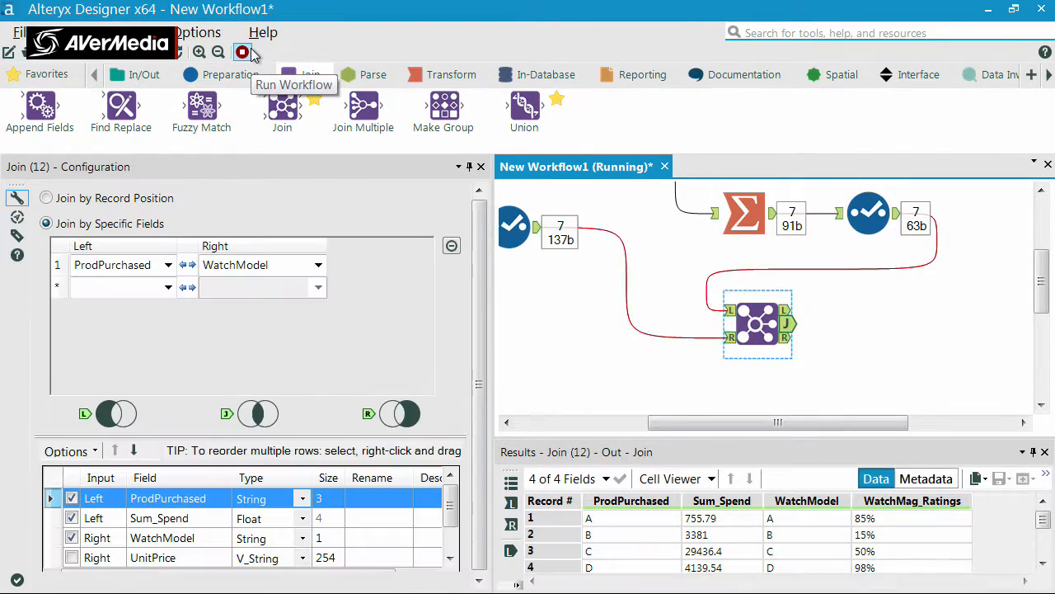
pyautogui.click(672, 346)
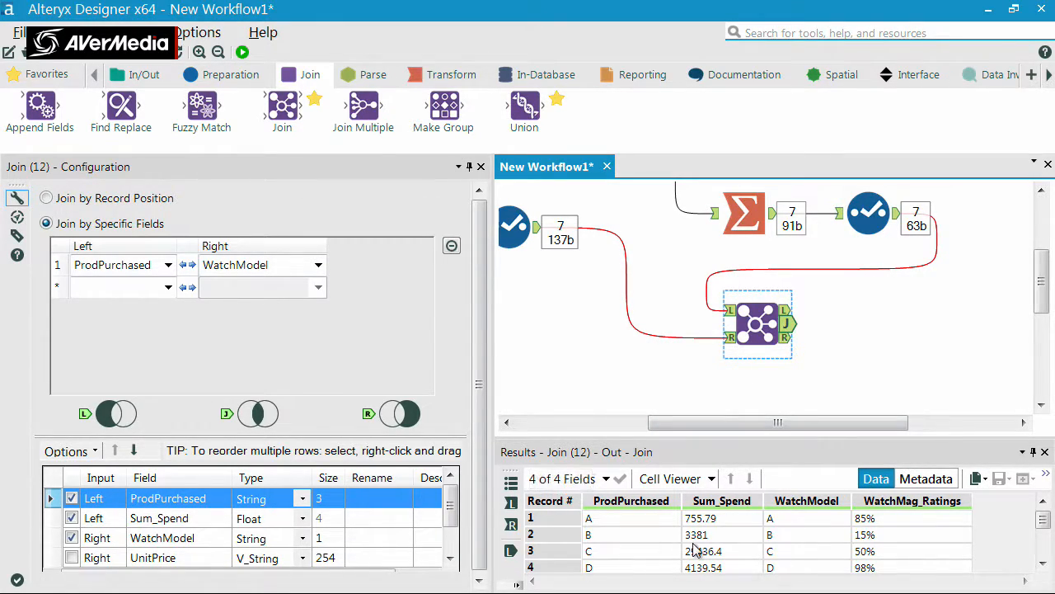
# Step: Examine the joined records, comparing Sum_Spend with WatchMag_Ratings for each product
pyautogui.click(1043, 563)
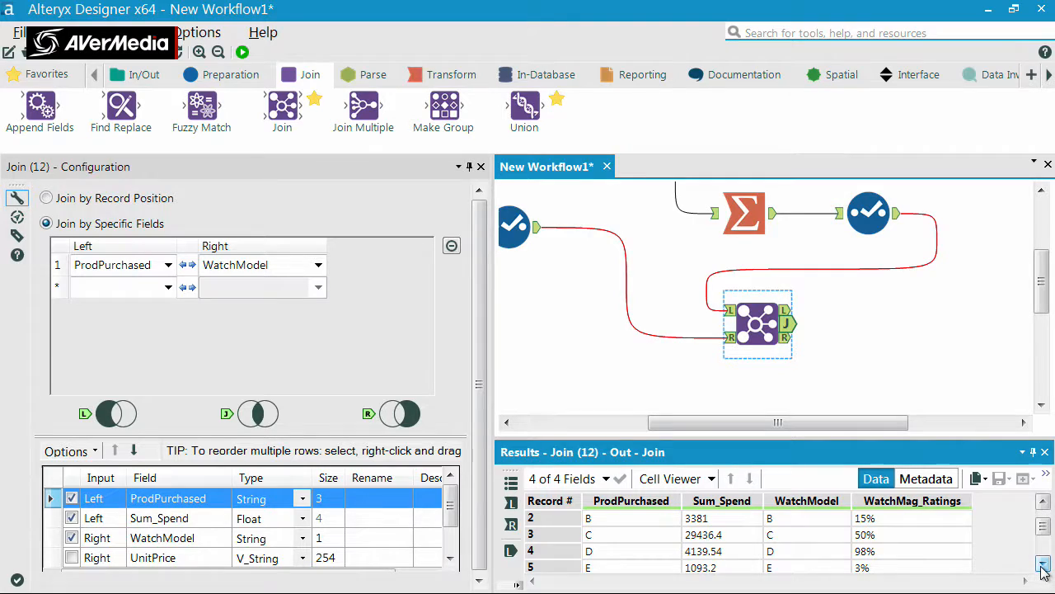
pyautogui.click(1044, 501)
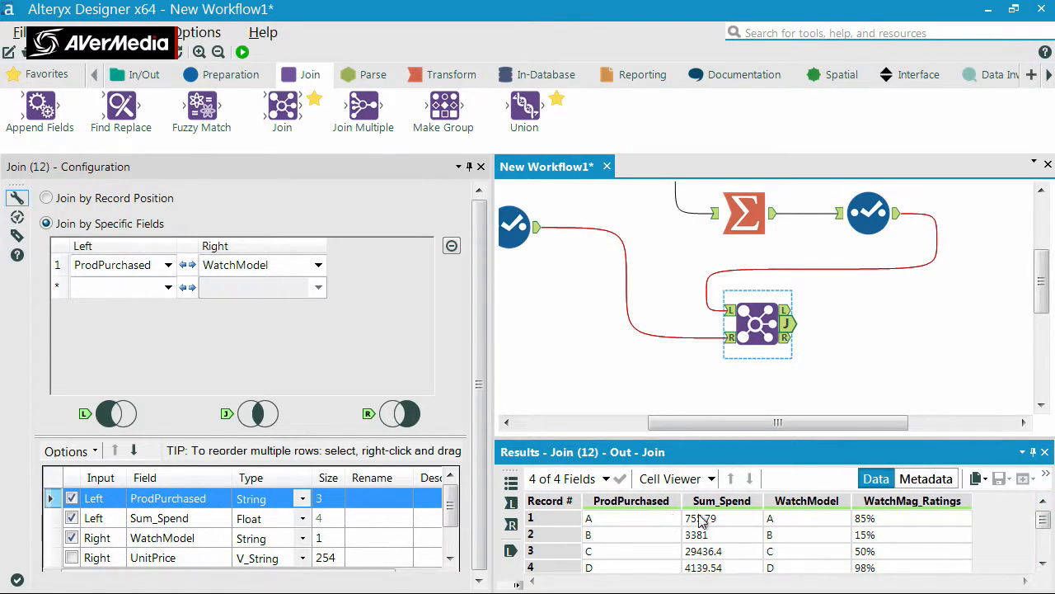
pyautogui.click(736, 522)
pyautogui.press('Down')
pyautogui.press('Down')
pyautogui.press('Down')
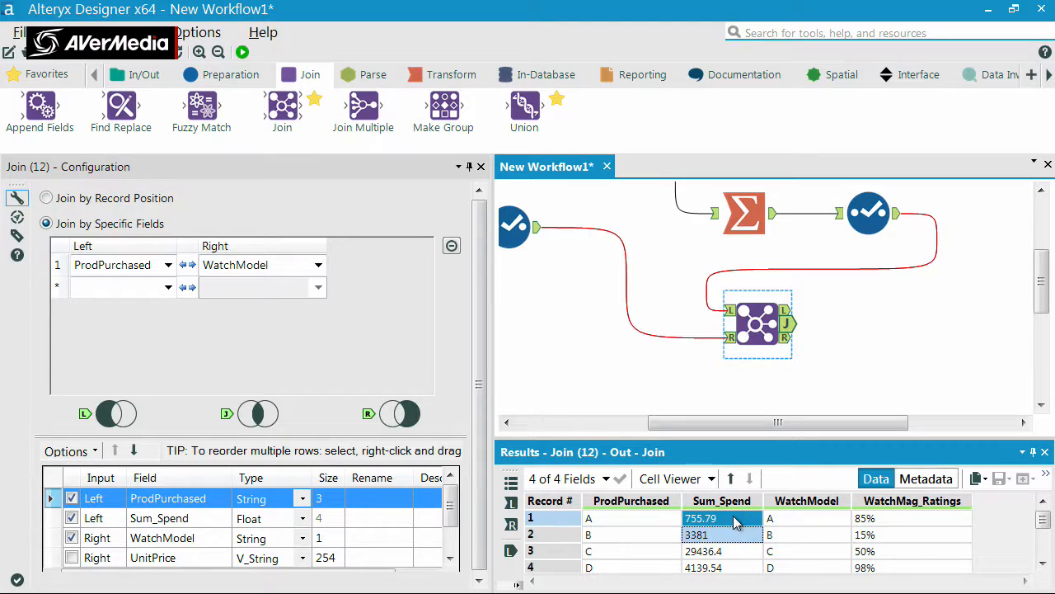
pyautogui.press('Right')
pyautogui.press('Right')
pyautogui.press('Up')
pyautogui.press('Up')
pyautogui.press('Up')
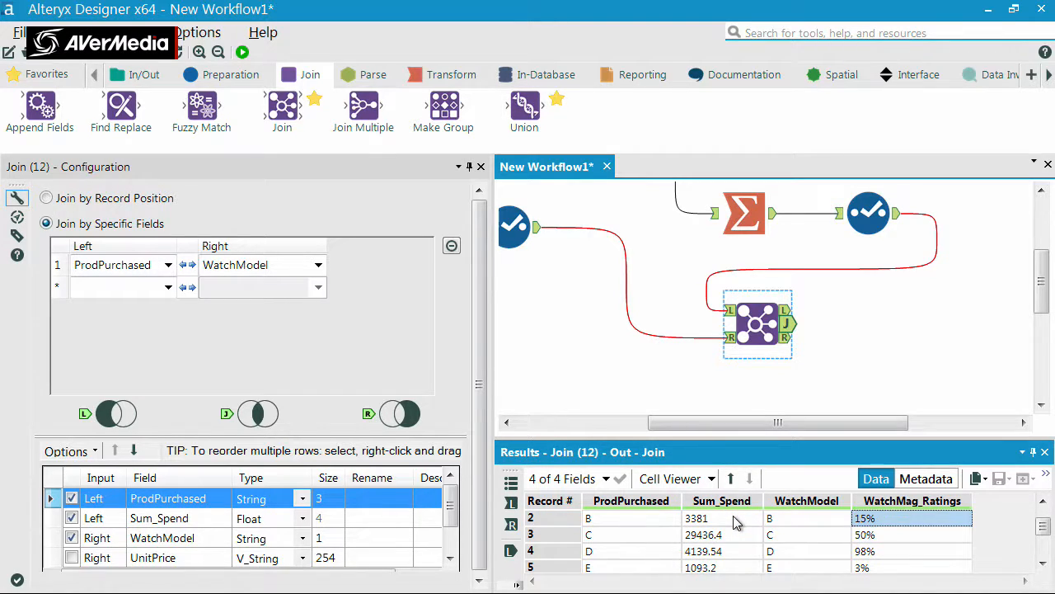
pyautogui.press('Down')
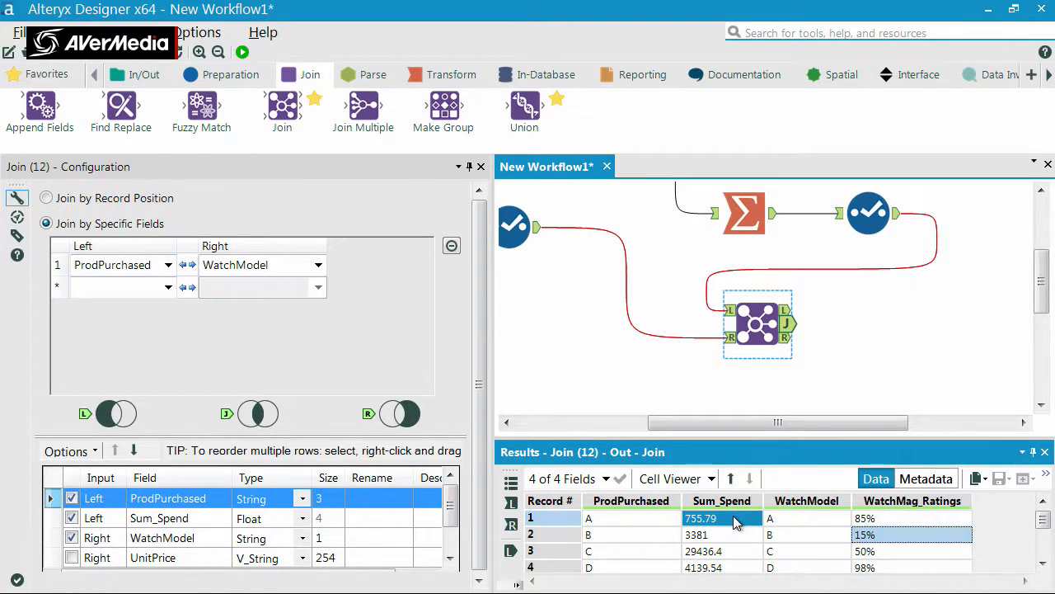
pyautogui.press('Down')
pyautogui.press('Down')
pyautogui.press('Down')
pyautogui.press('Down')
pyautogui.press('Down')
pyautogui.press('Up')
pyautogui.press('Up')
pyautogui.press('Up')
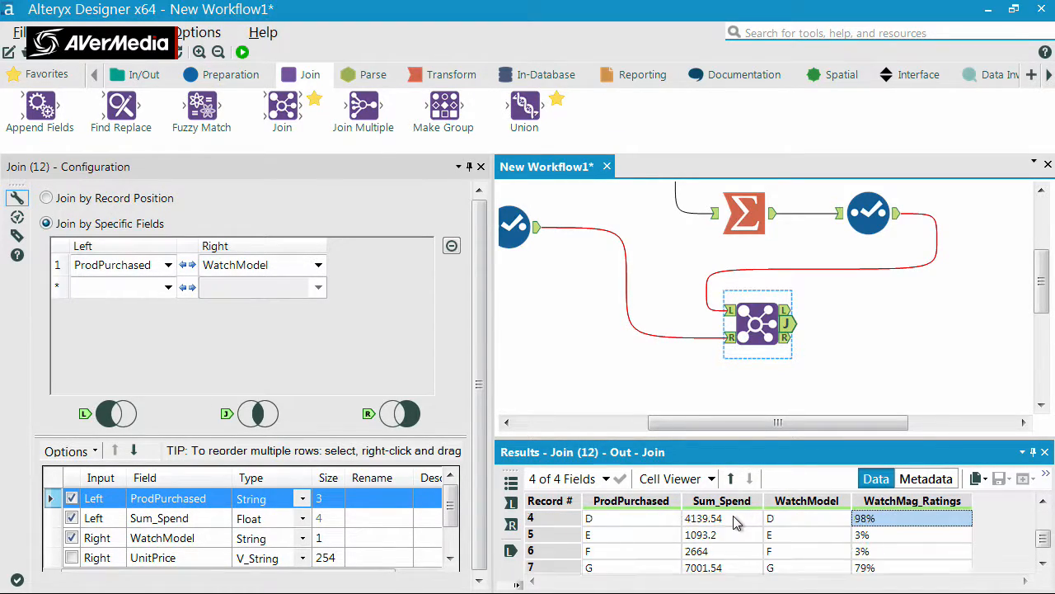
pyautogui.scroll(1, 733, 515)
pyautogui.click(733, 515)
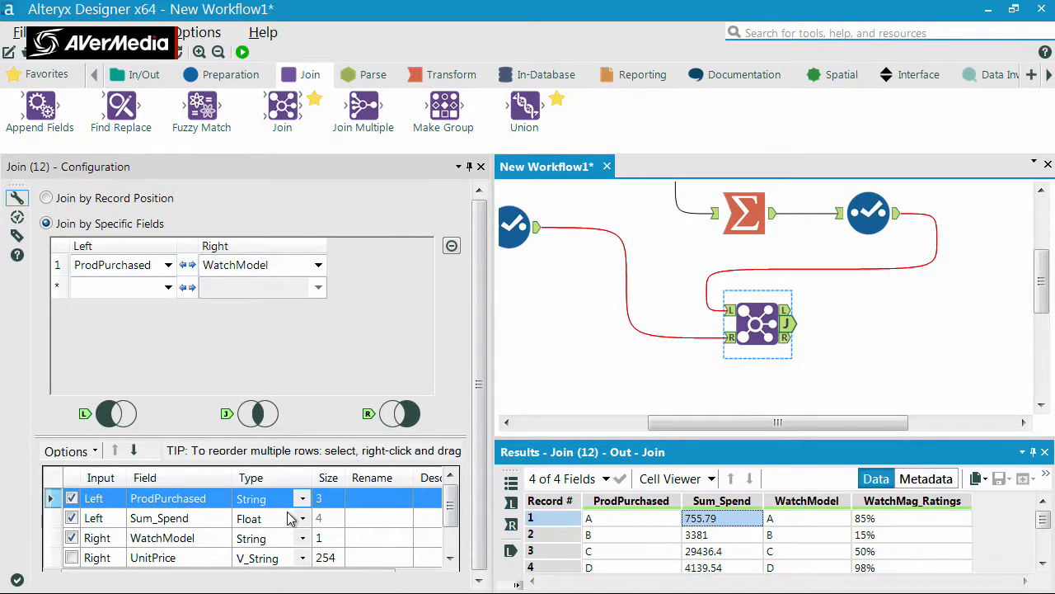
# Step: Move WatchModel to the top of the Join tool's field list and exclude ProdPurchased from the output
pyautogui.click(185, 540)
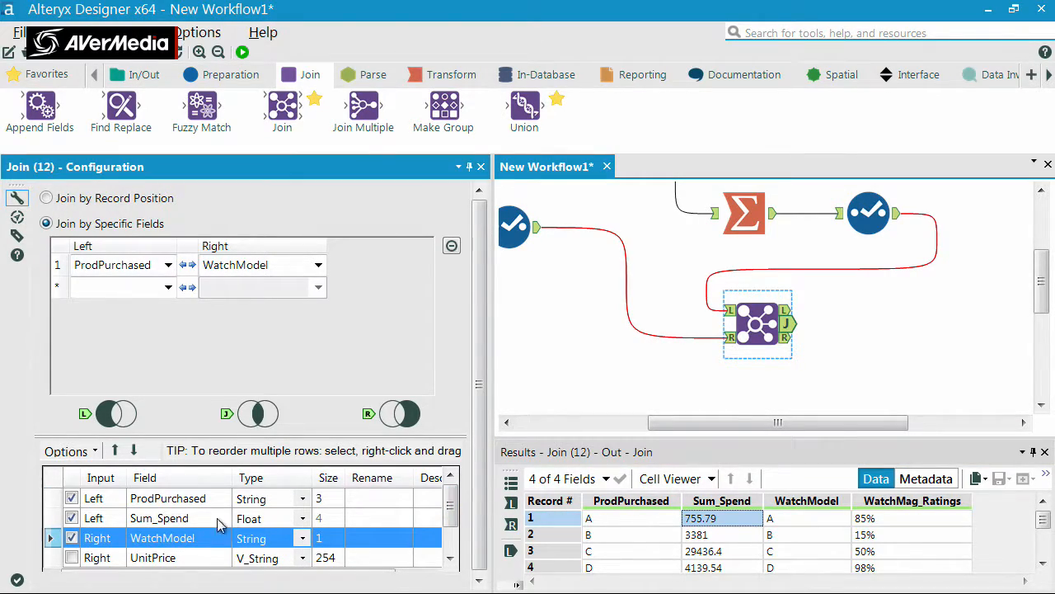
pyautogui.click(115, 451)
pyautogui.click(115, 451)
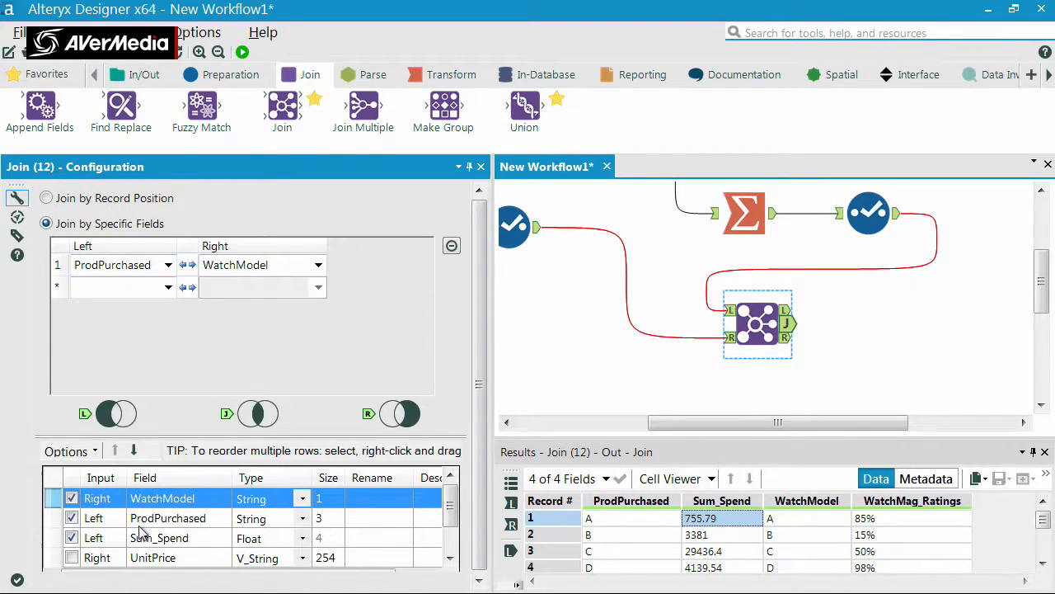
pyautogui.click(72, 517)
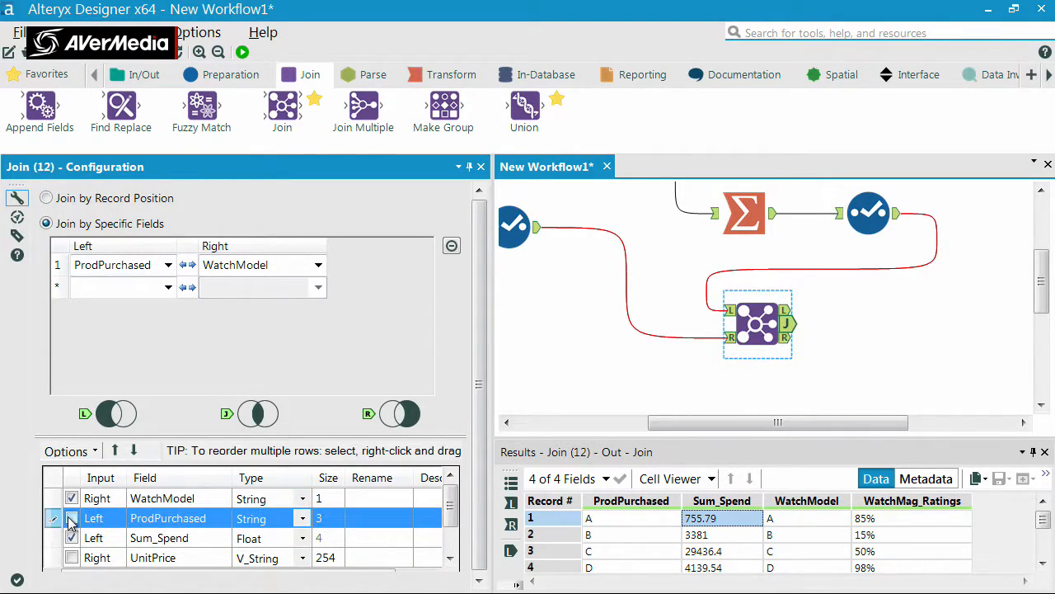
# Step: Rerun the workflow and enlarge the results area to fit all the joined records
pyautogui.click(242, 52)
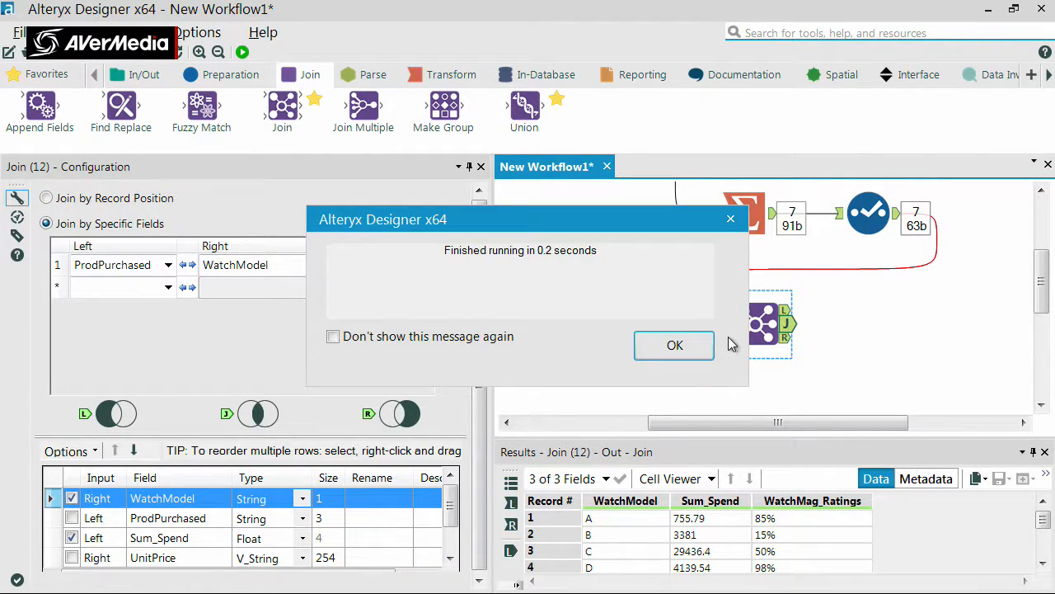
pyautogui.click(675, 344)
pyautogui.moveTo(714, 440); pyautogui.dragTo(720, 298)
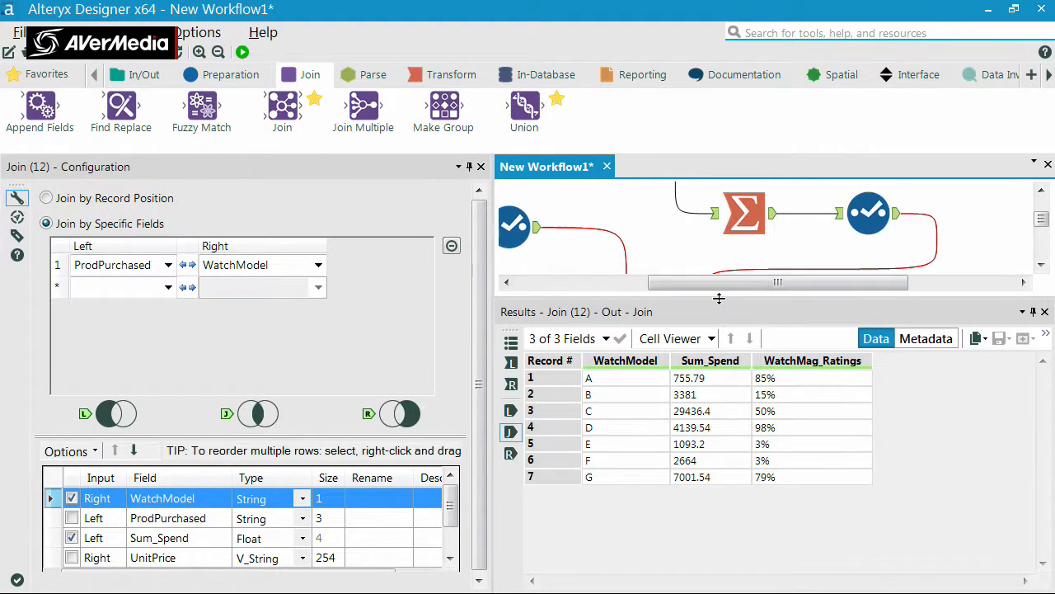
# Step: Read through the Sum_Spend and WatchMag_Ratings values of all watch models in the join results
pyautogui.click(729, 385)
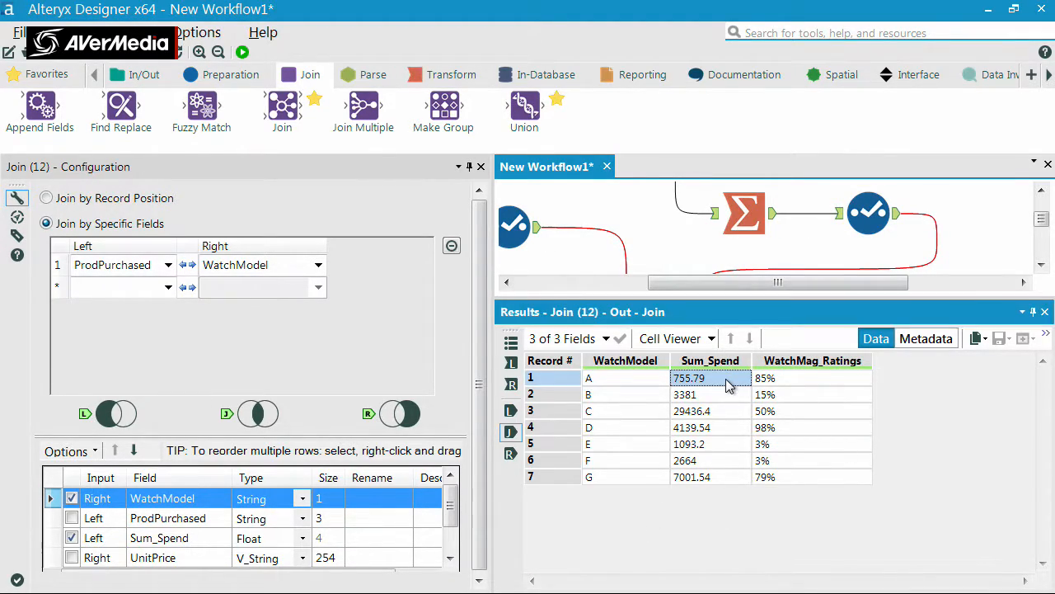
pyautogui.press('Down')
pyautogui.press('Down')
pyautogui.press('Down')
pyautogui.press('Down')
pyautogui.press('Down')
pyautogui.press('Down')
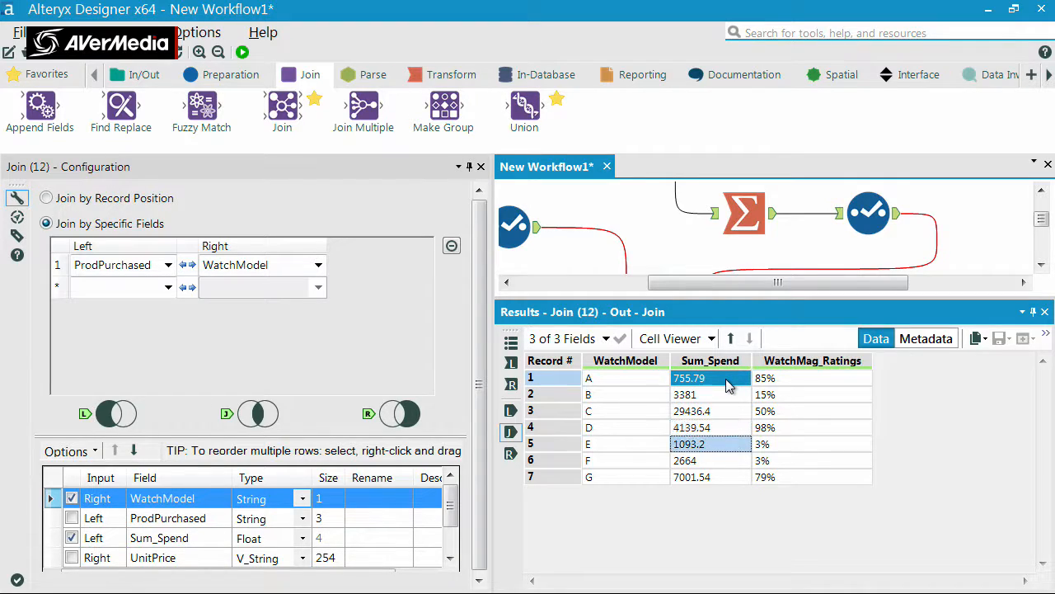
pyautogui.press('Right')
pyautogui.press('Up')
pyautogui.press('Up')
pyautogui.press('Up')
pyautogui.press('Up')
pyautogui.press('Up')
pyautogui.press('Up')
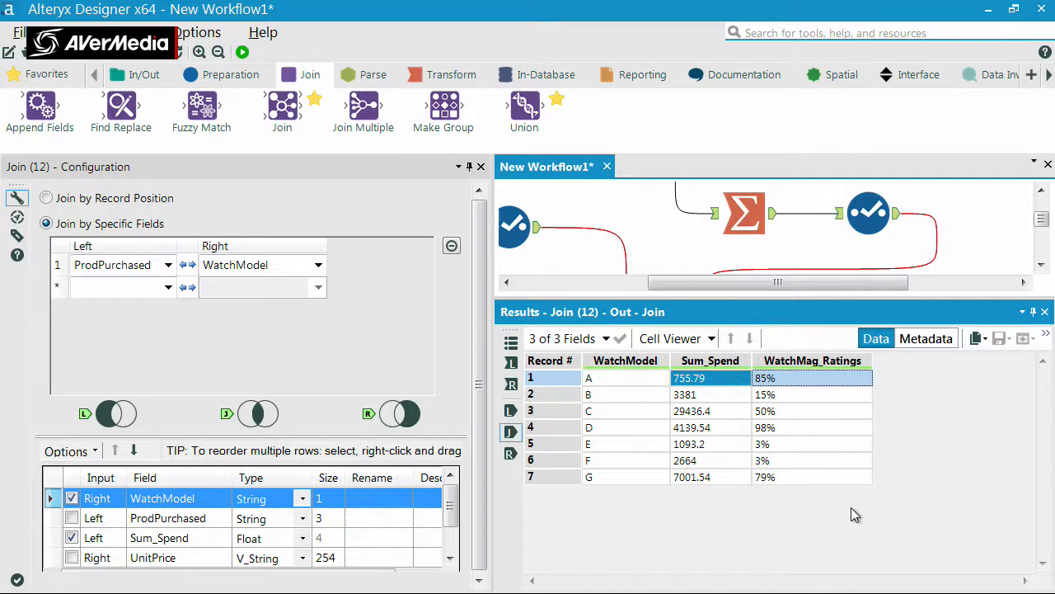
# Step: Compare watch model C's spend and rating with the ratings of model D and the other models
pyautogui.click(731, 413)
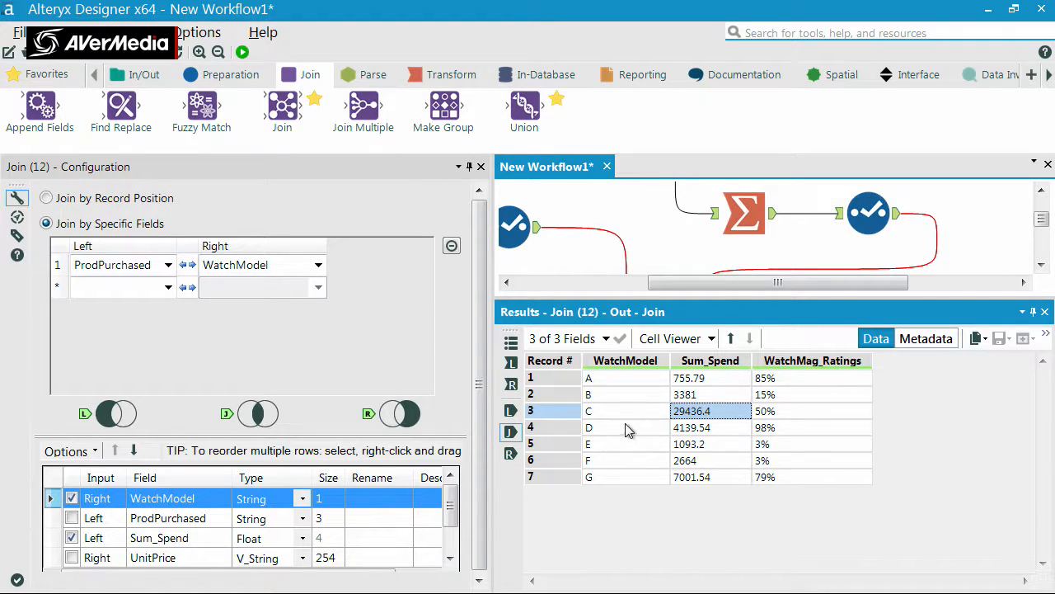
pyautogui.click(792, 417)
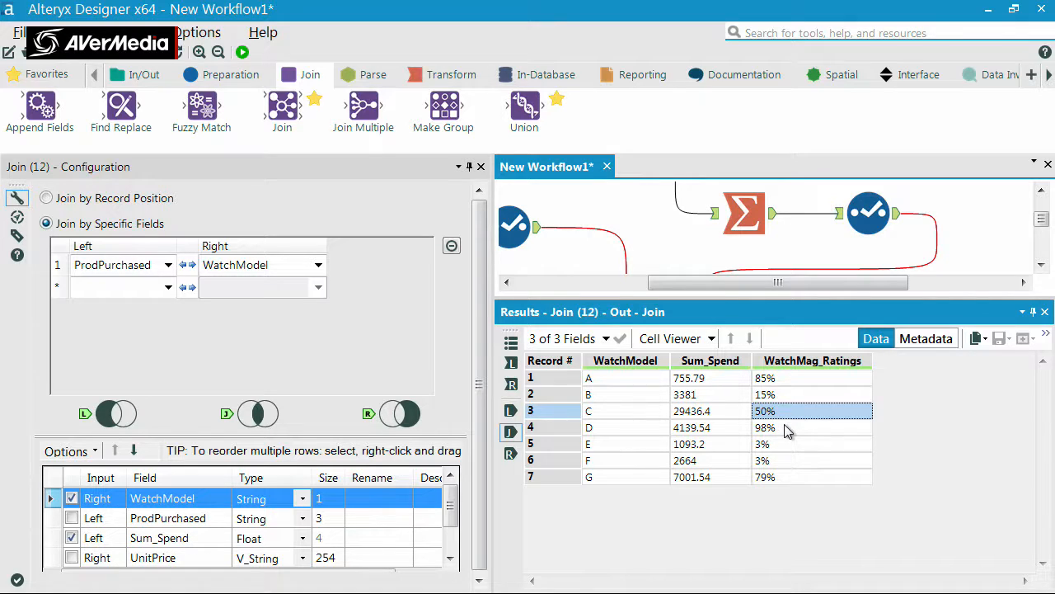
pyautogui.click(787, 429)
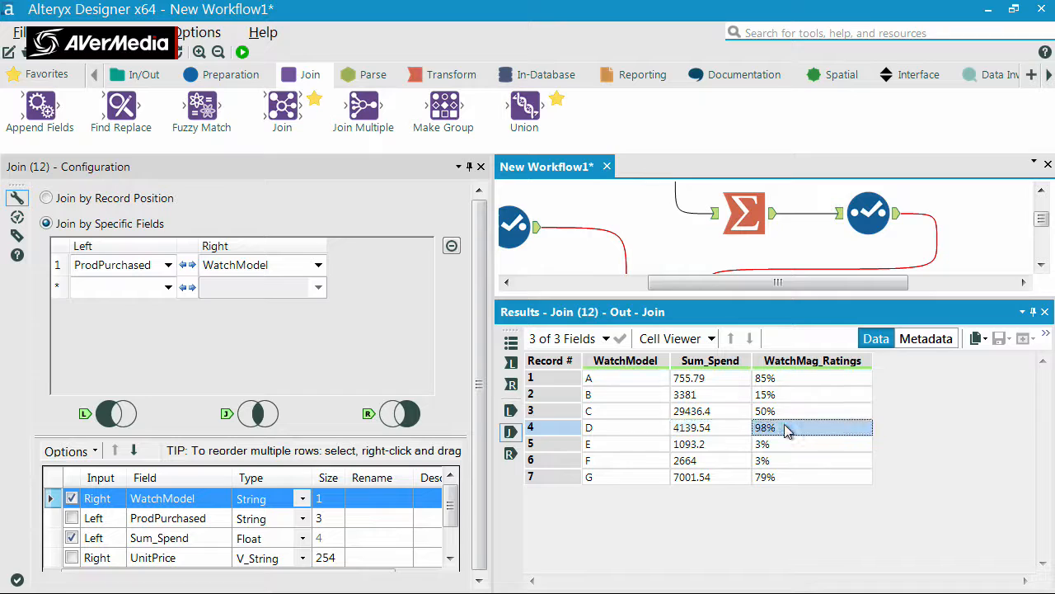
pyautogui.press('Down')
pyautogui.press('Up')
pyautogui.press('Up')
pyautogui.press('Up')
pyautogui.press('Up')
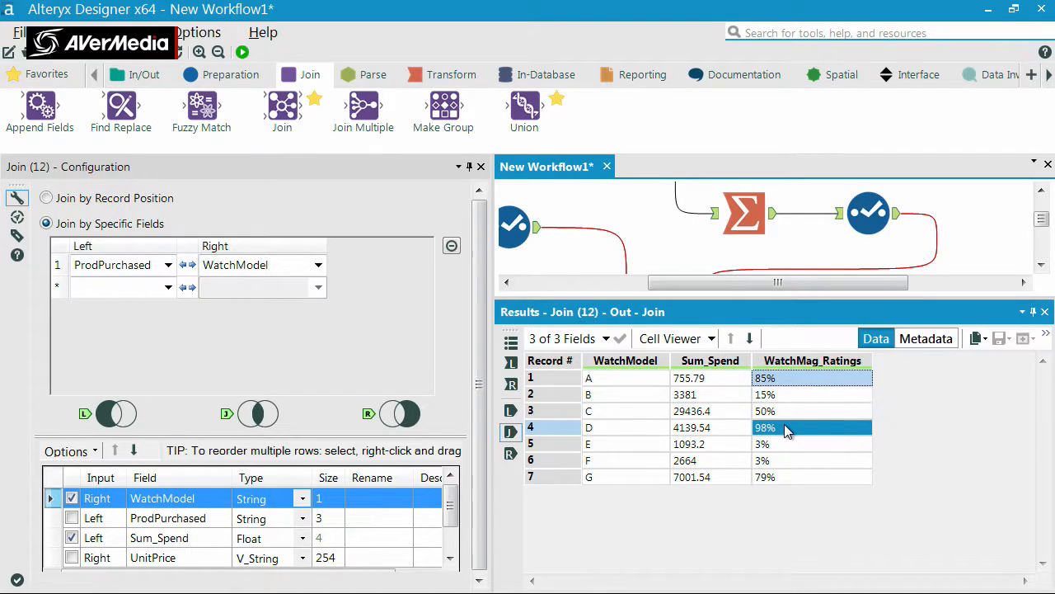